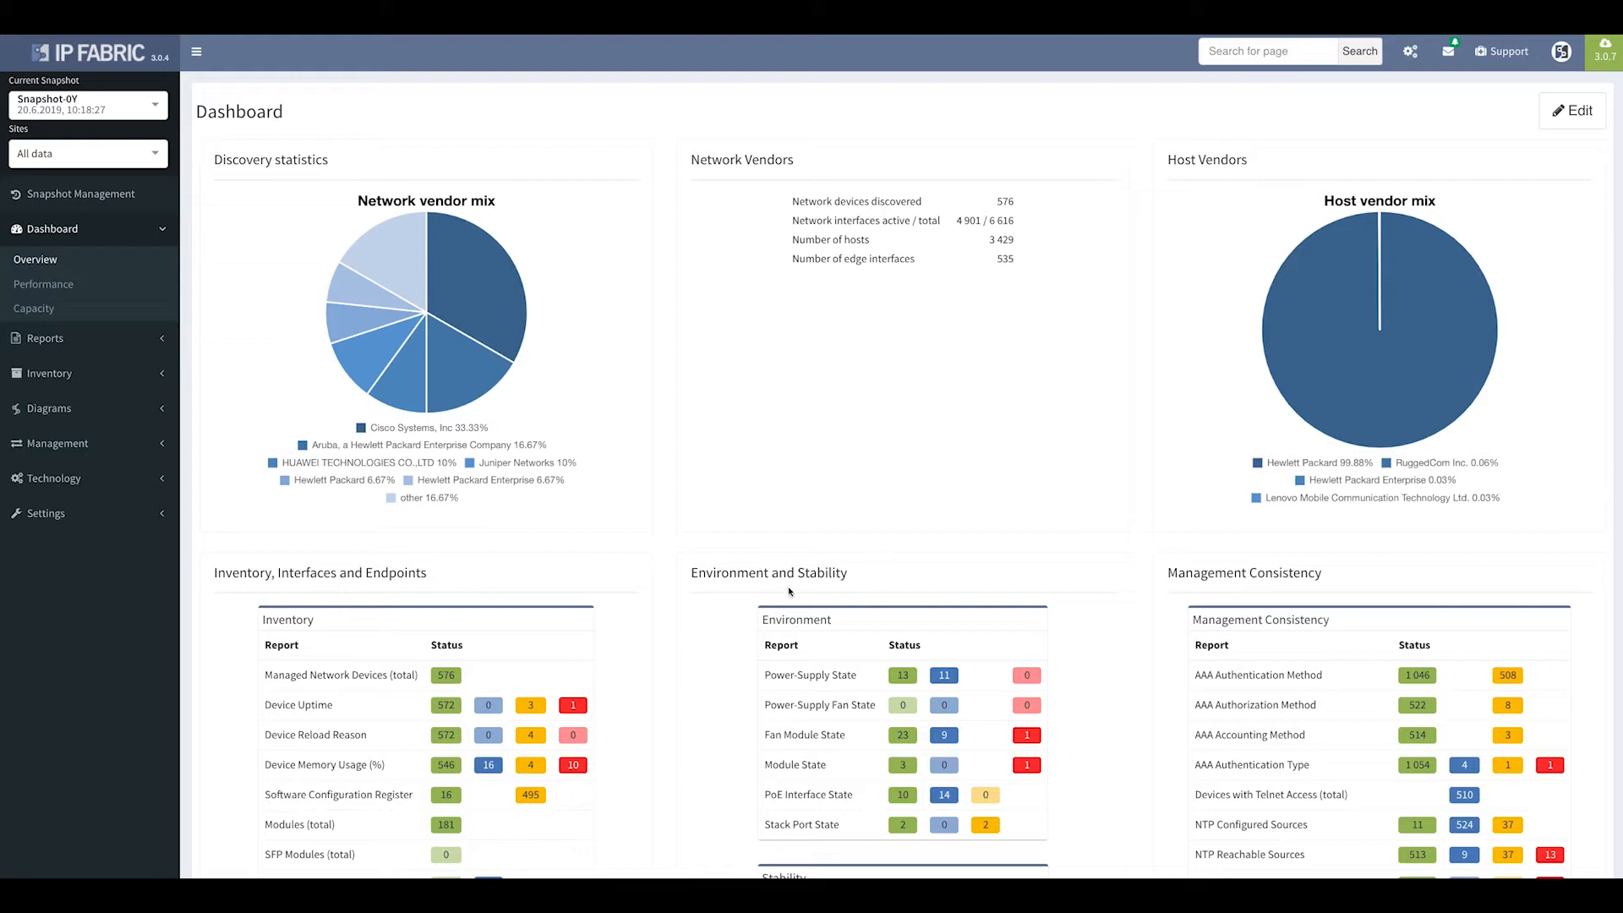
# Look through the dashboard's inventory, stability, management, performance, compliance and consistency verification reports.
pyautogui.scroll(-5, 760, 585)
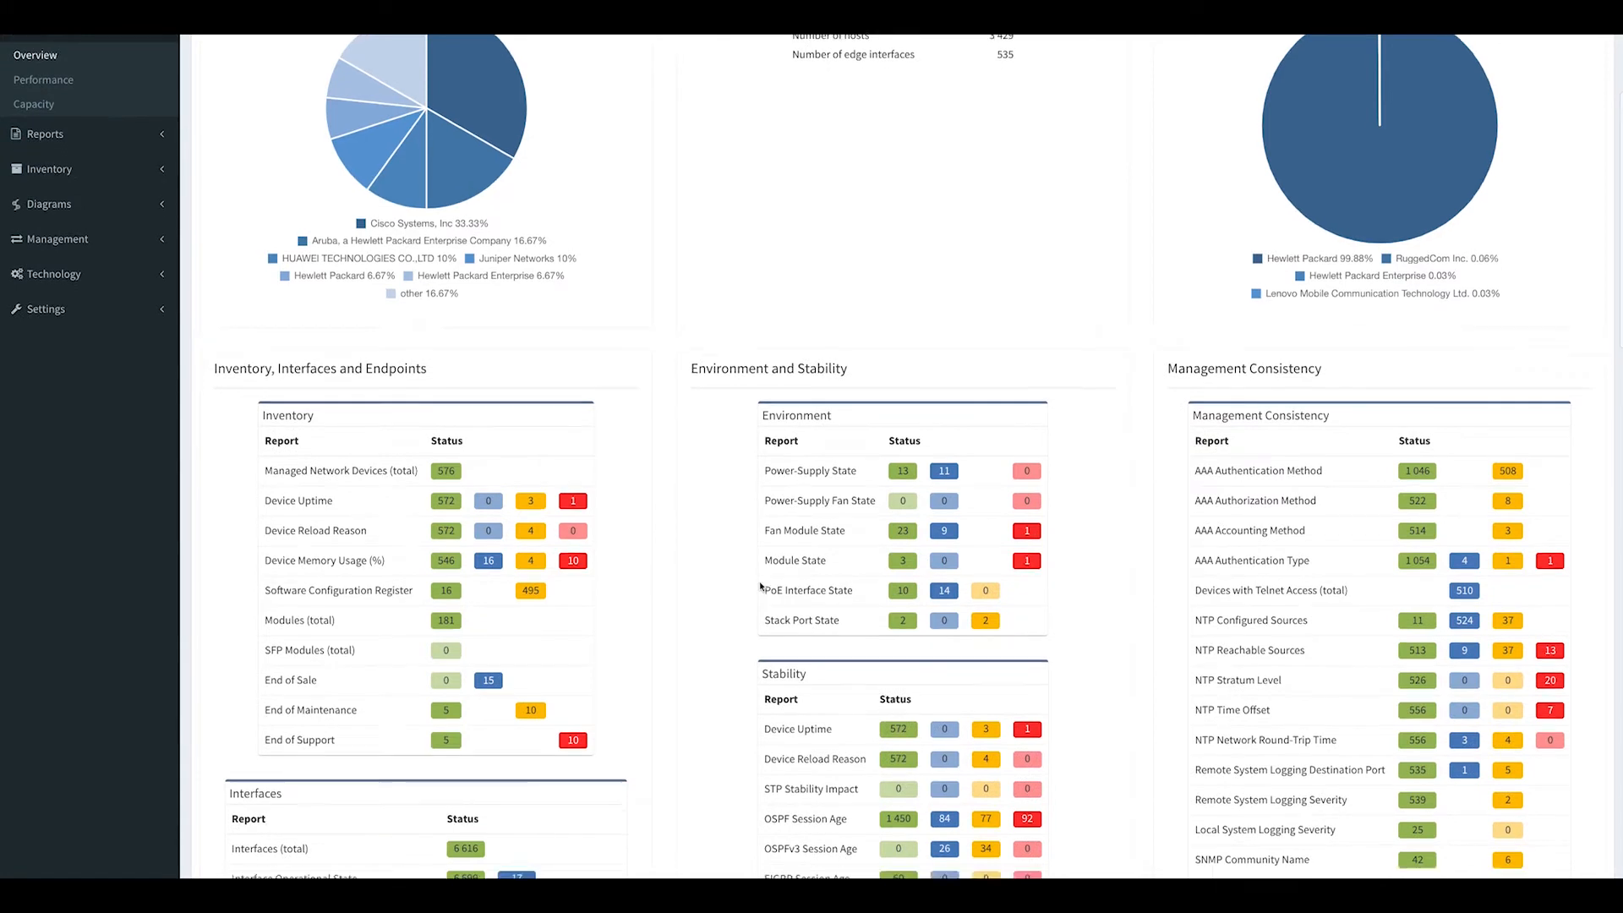
pyautogui.scroll(-1, 761, 586)
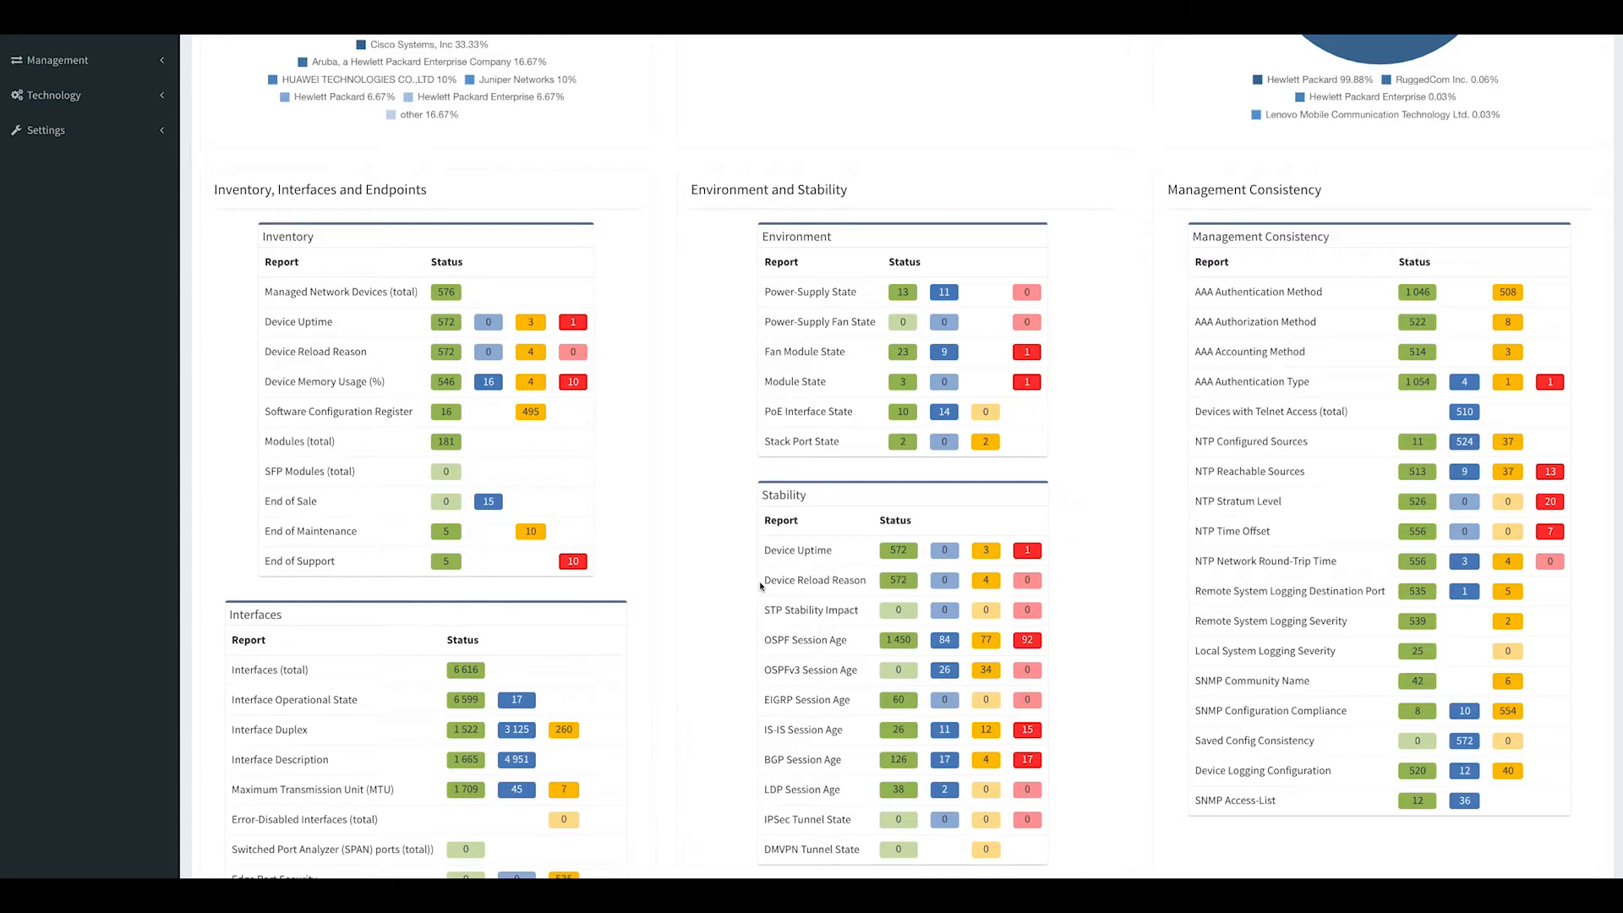
pyautogui.scroll(-2, 760, 585)
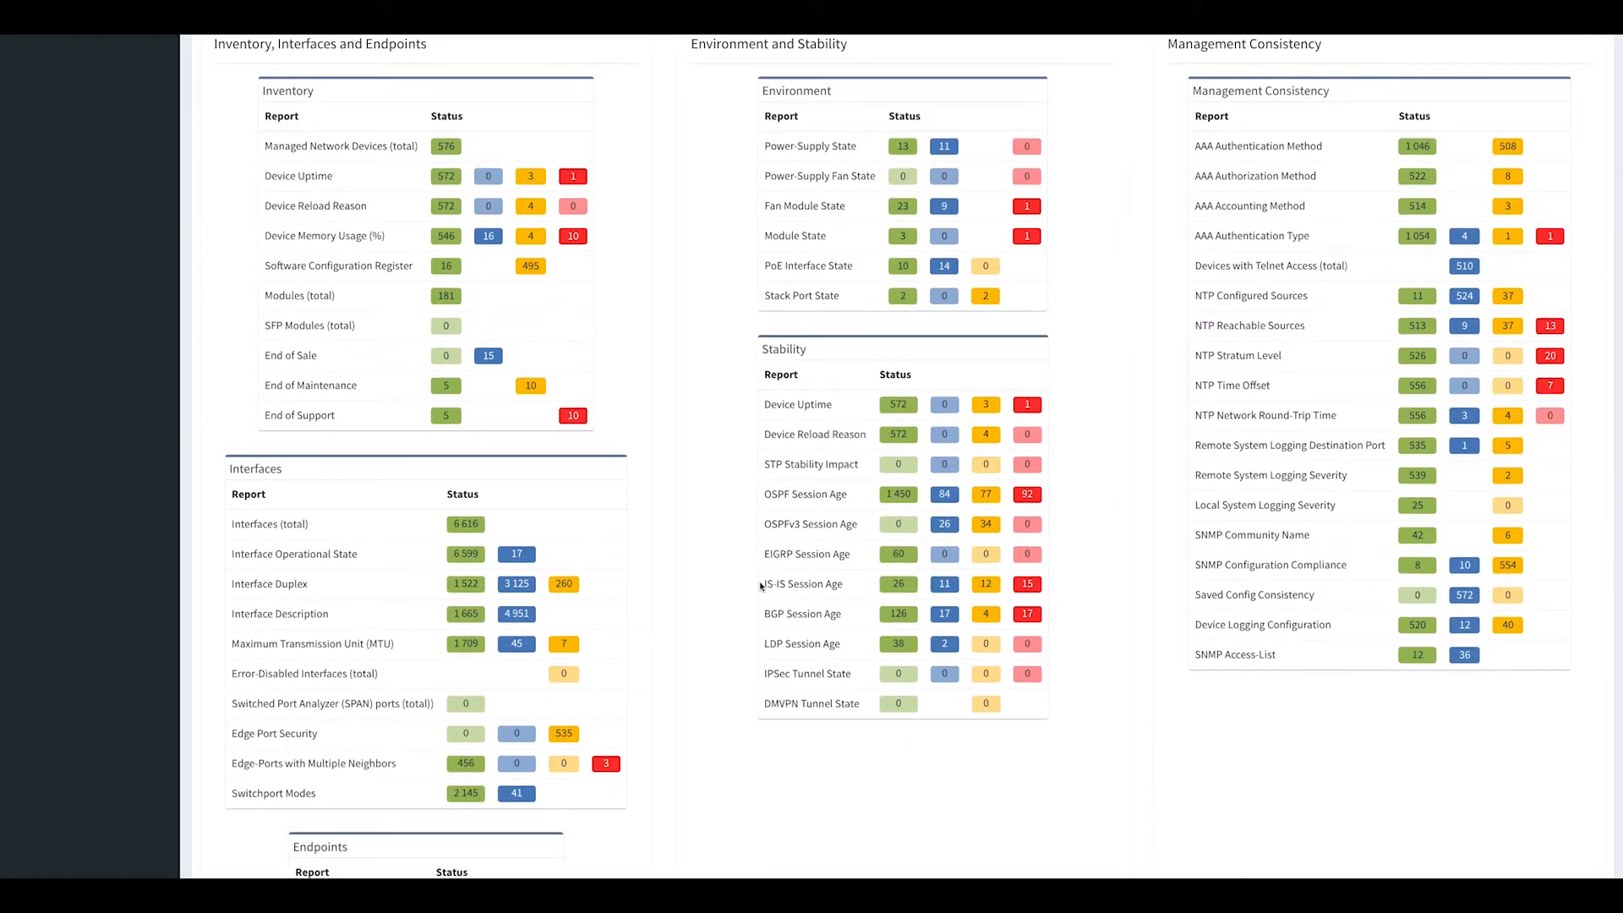
pyautogui.scroll(-3, 760, 586)
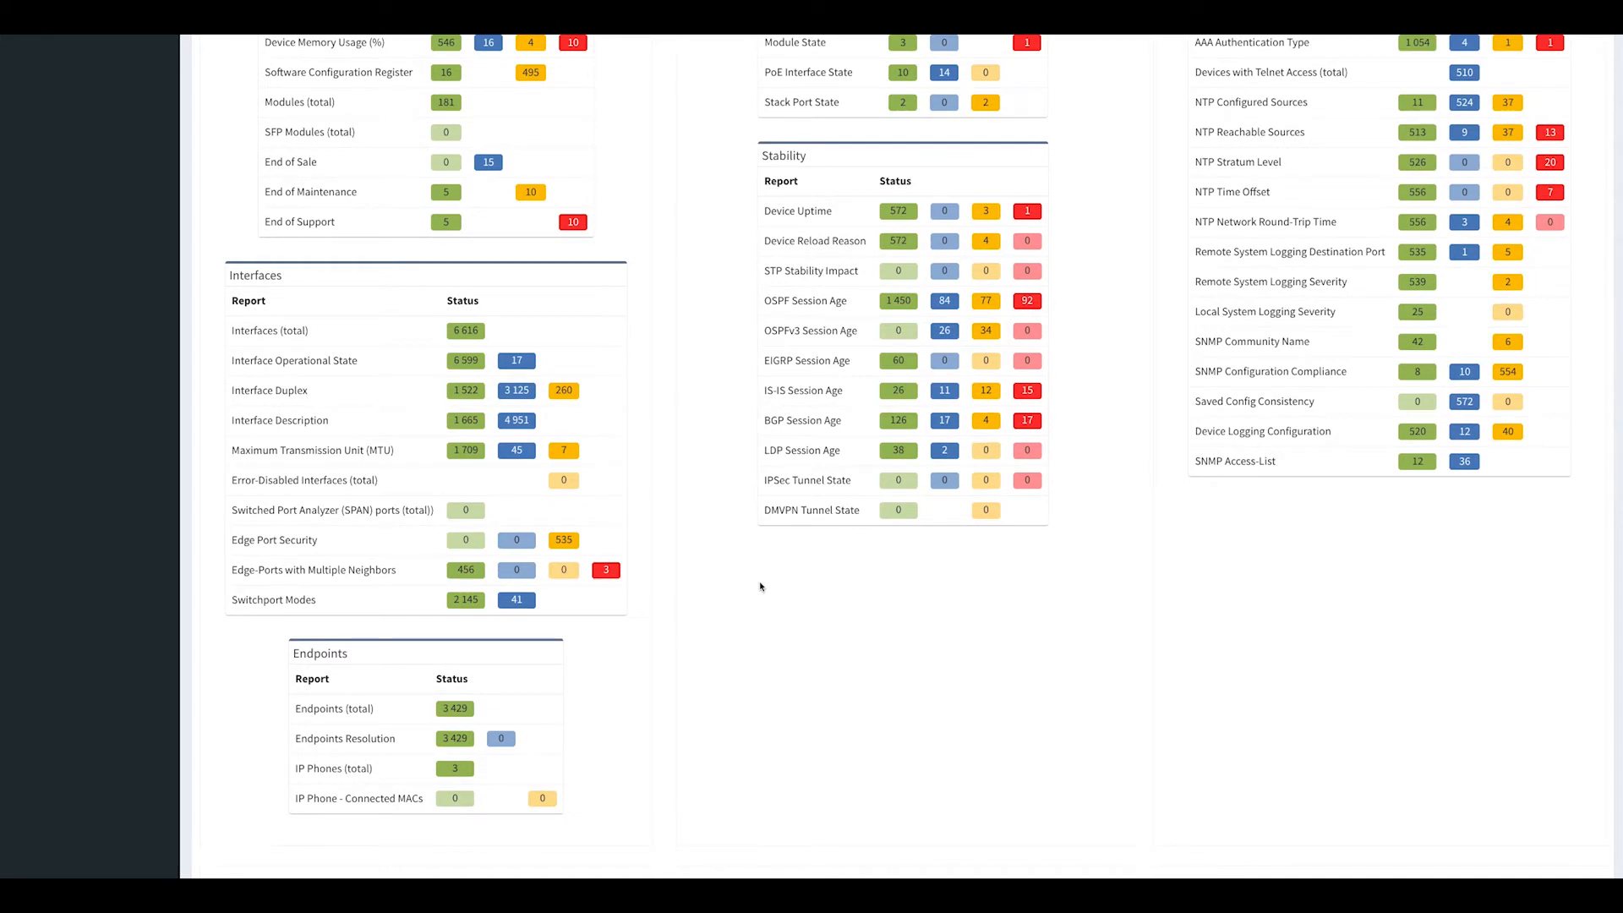
pyautogui.scroll(-7, 760, 586)
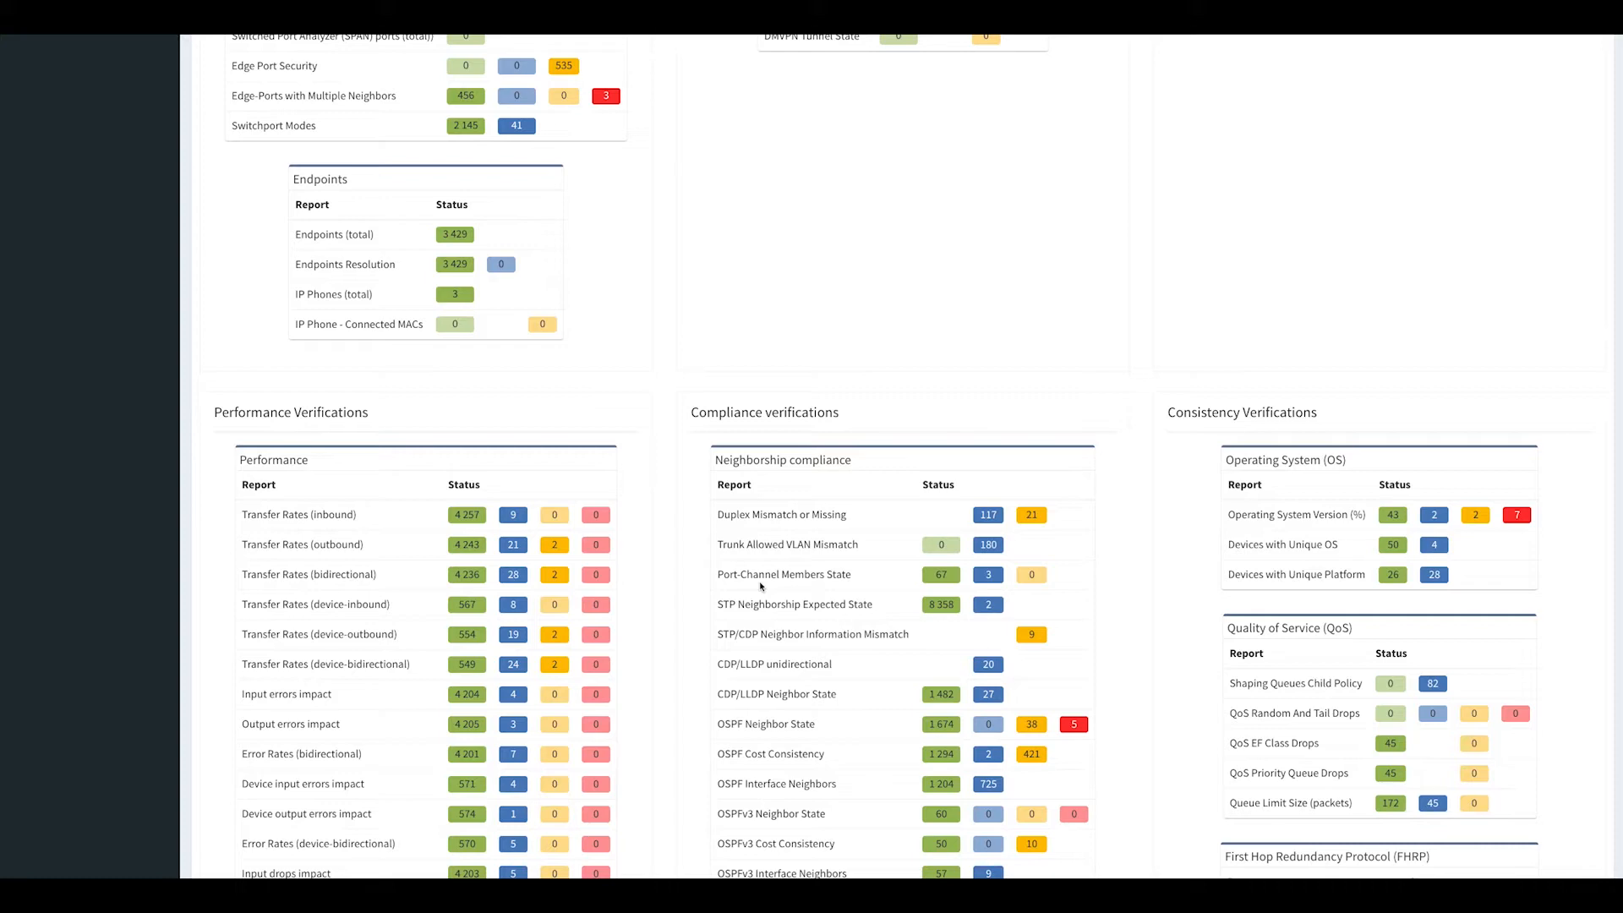
pyautogui.scroll(-4, 760, 586)
pyautogui.scroll(12, 759, 586)
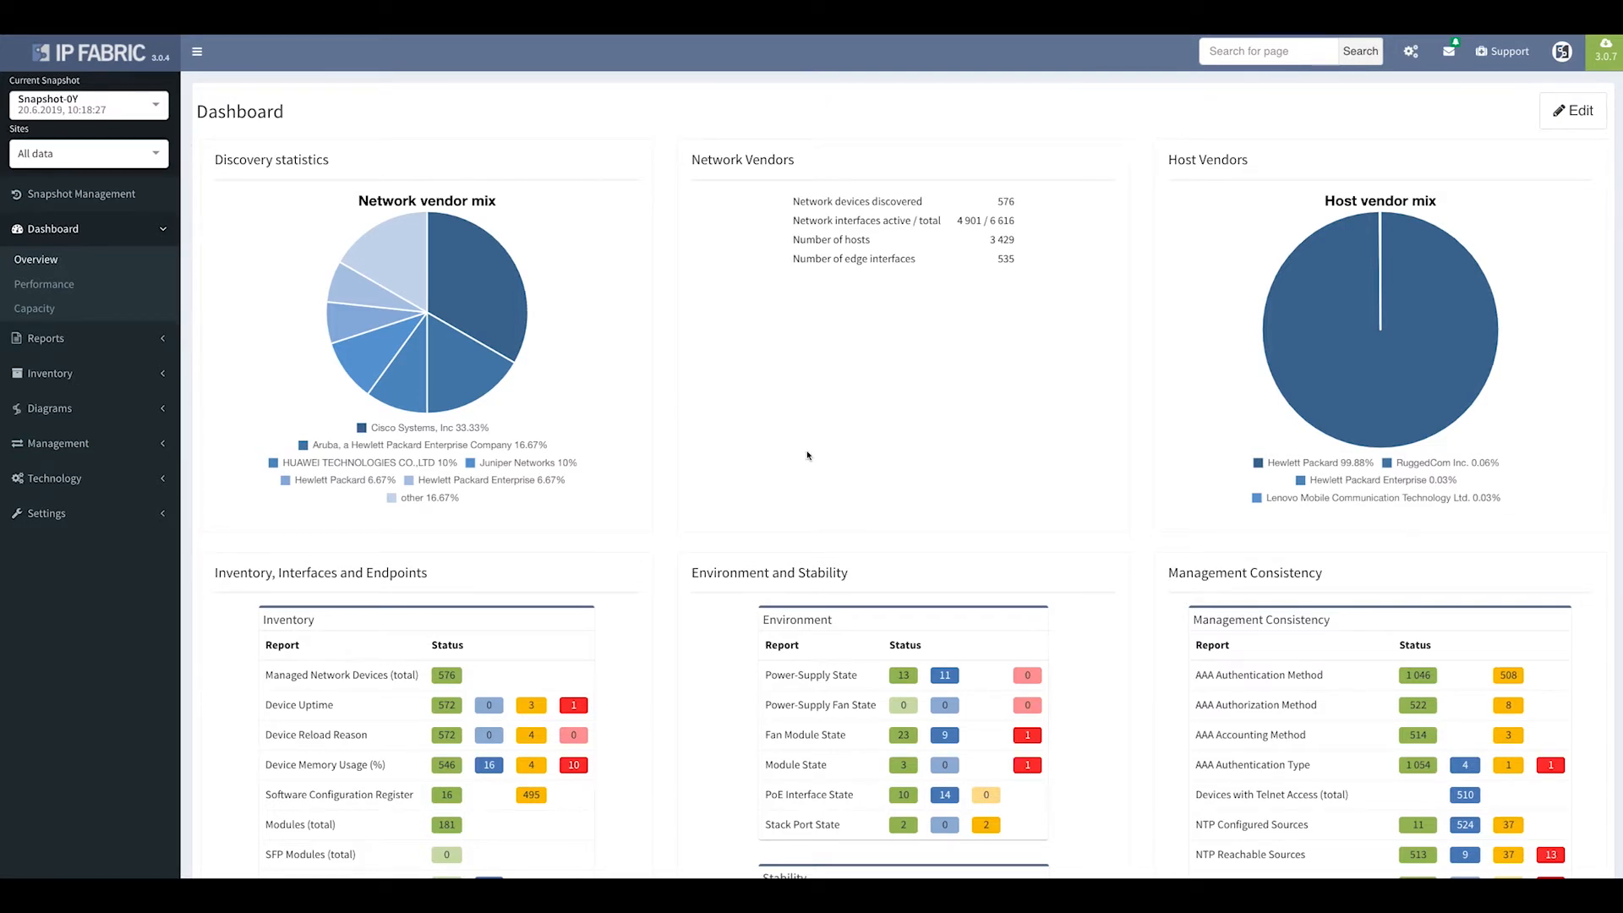
# Search the pages for "snmp" and open the SNMP Communities page.
pyautogui.click(1286, 50)
pyautogui.write('snmp')
pyautogui.press('Return')
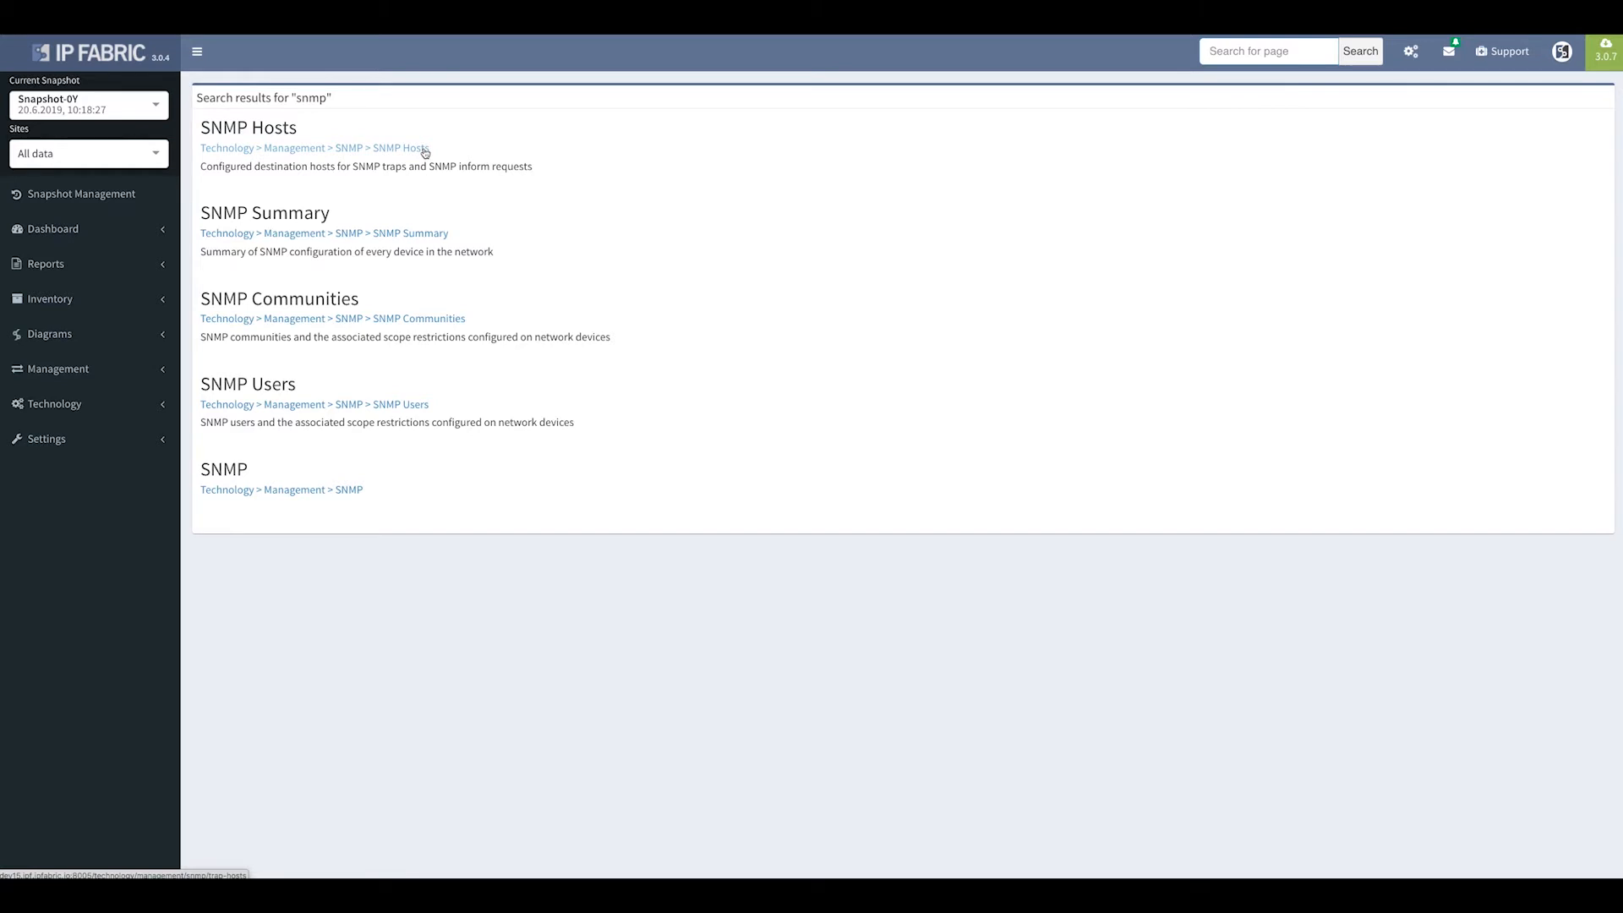
pyautogui.click(428, 321)
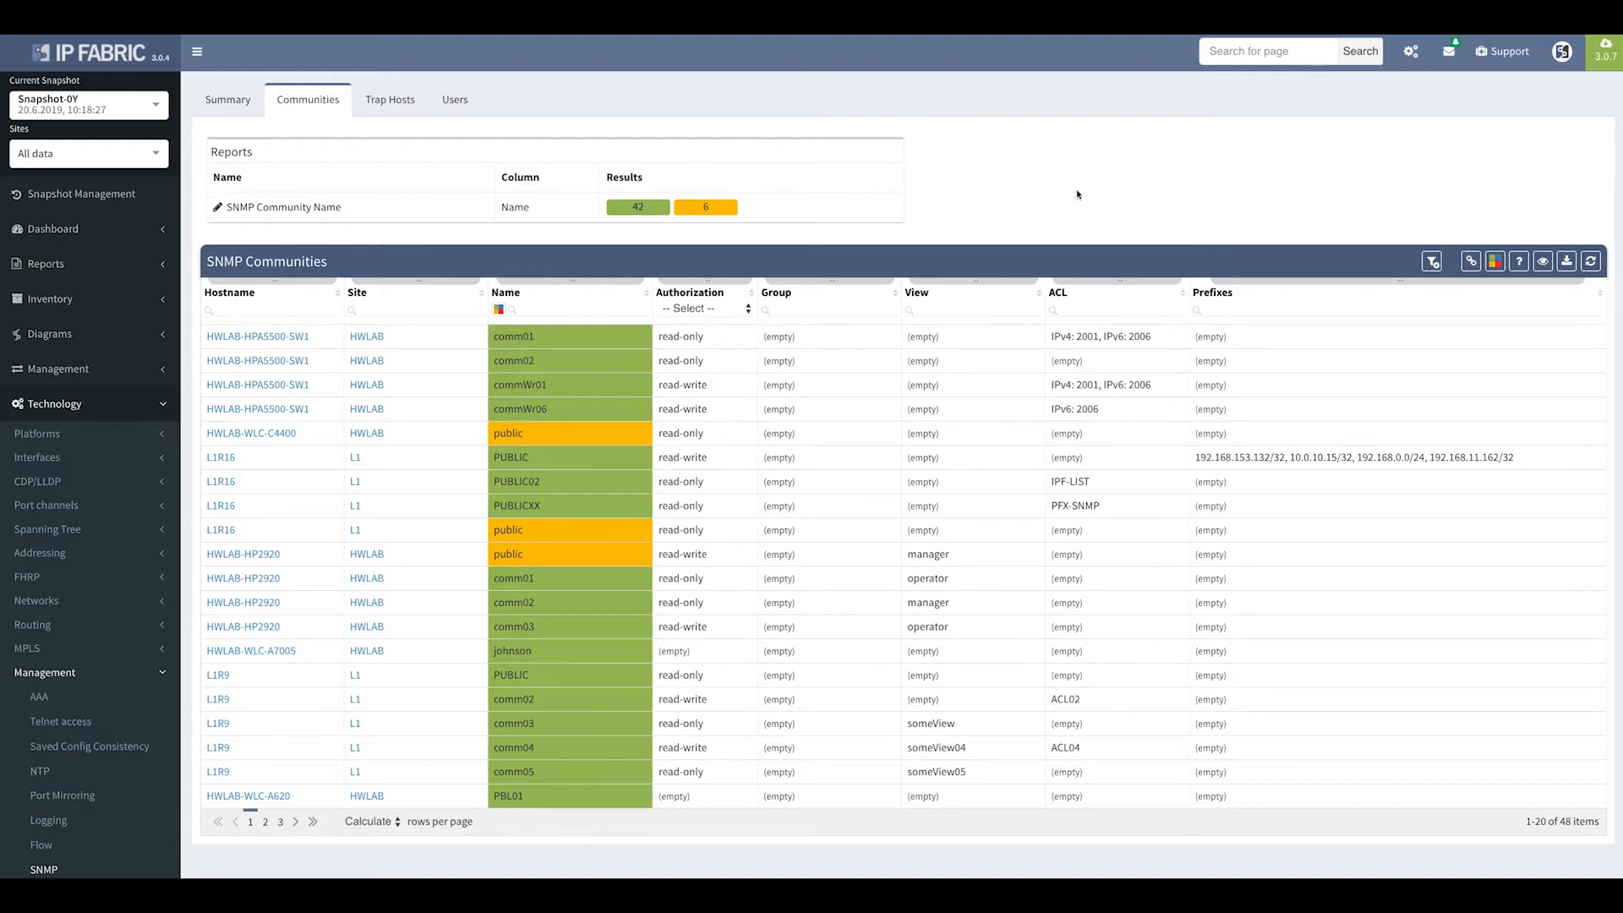
# Start a new colorize rule for the SNMP Communities table and name it "SNMP Community ACL", copied from the text editor notes.
pyautogui.moveTo(1124, 299)
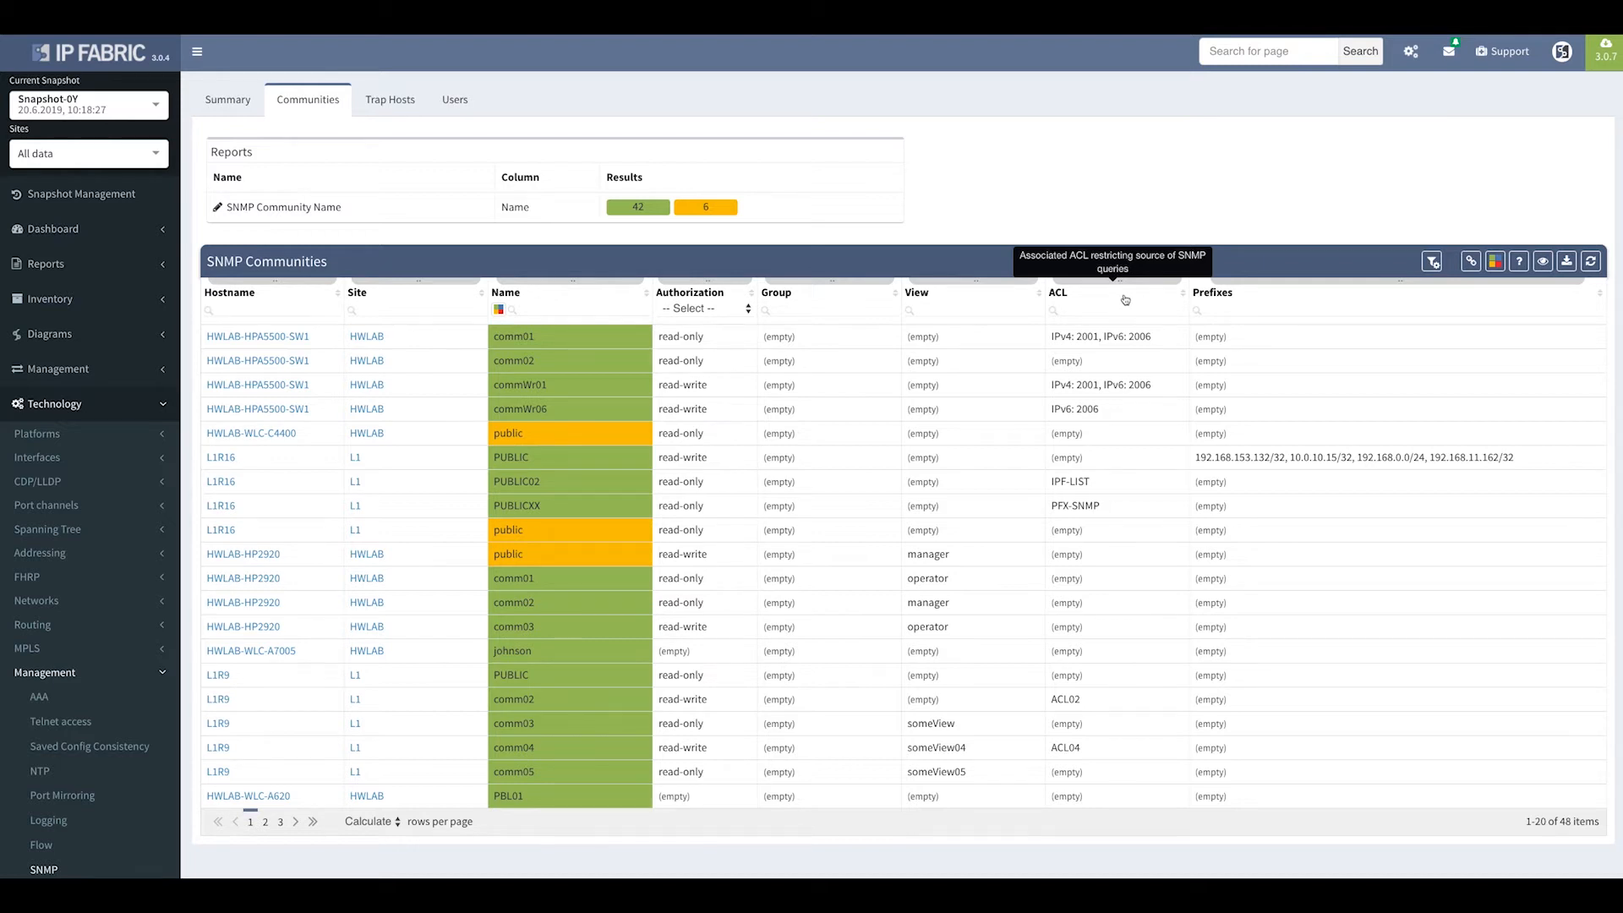
pyautogui.click(1493, 264)
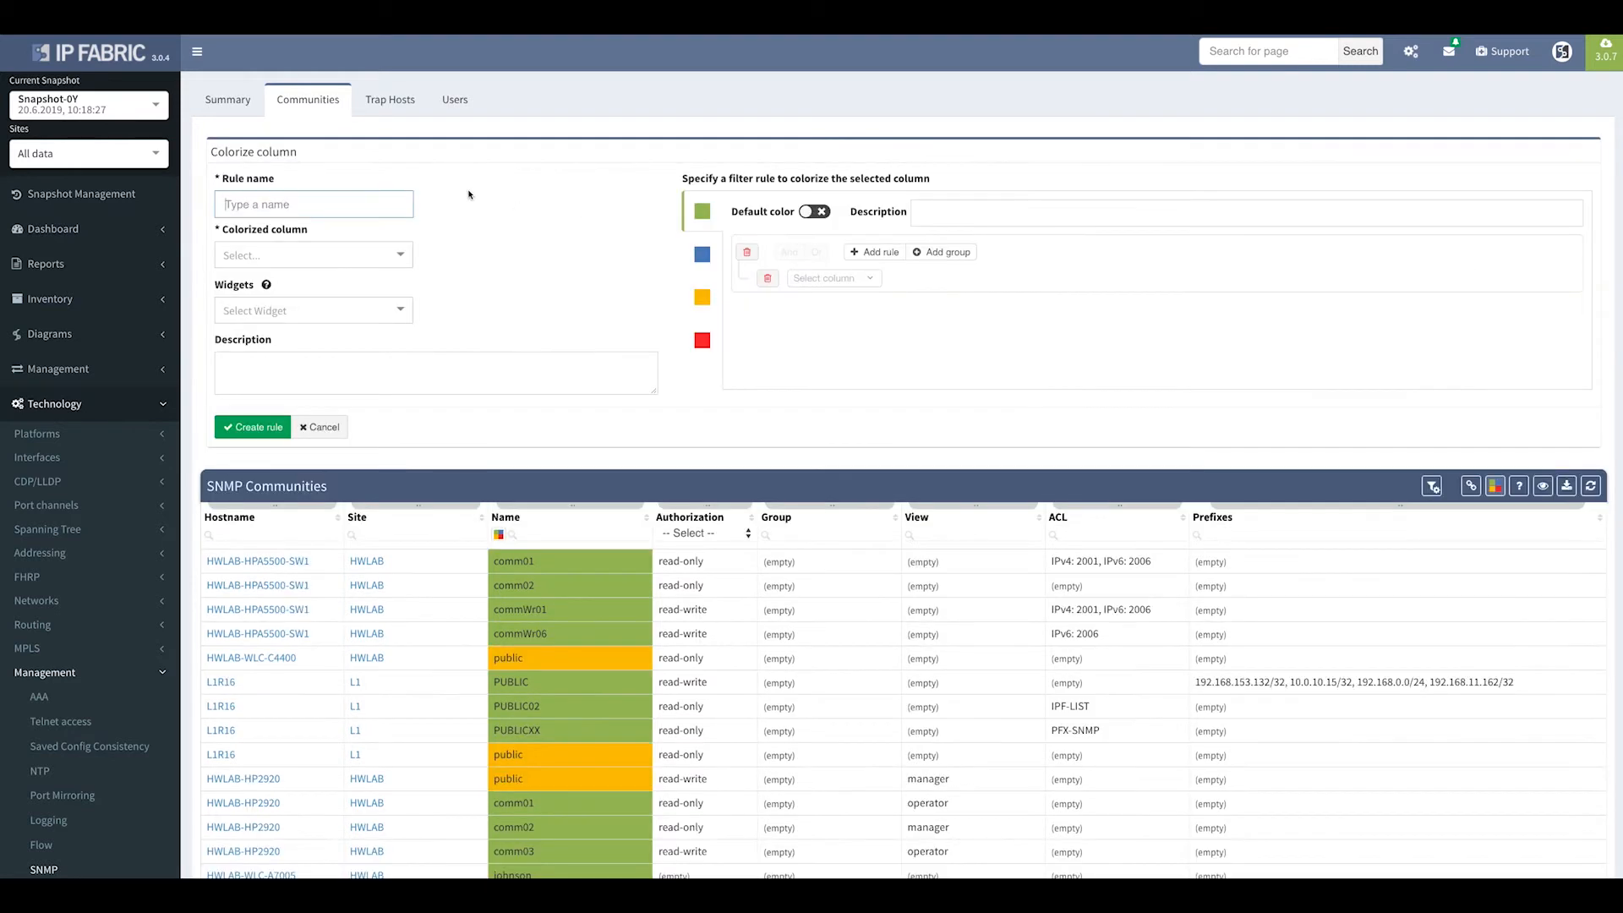
pyautogui.press('super+Tab')
pyautogui.press('super+Tab')
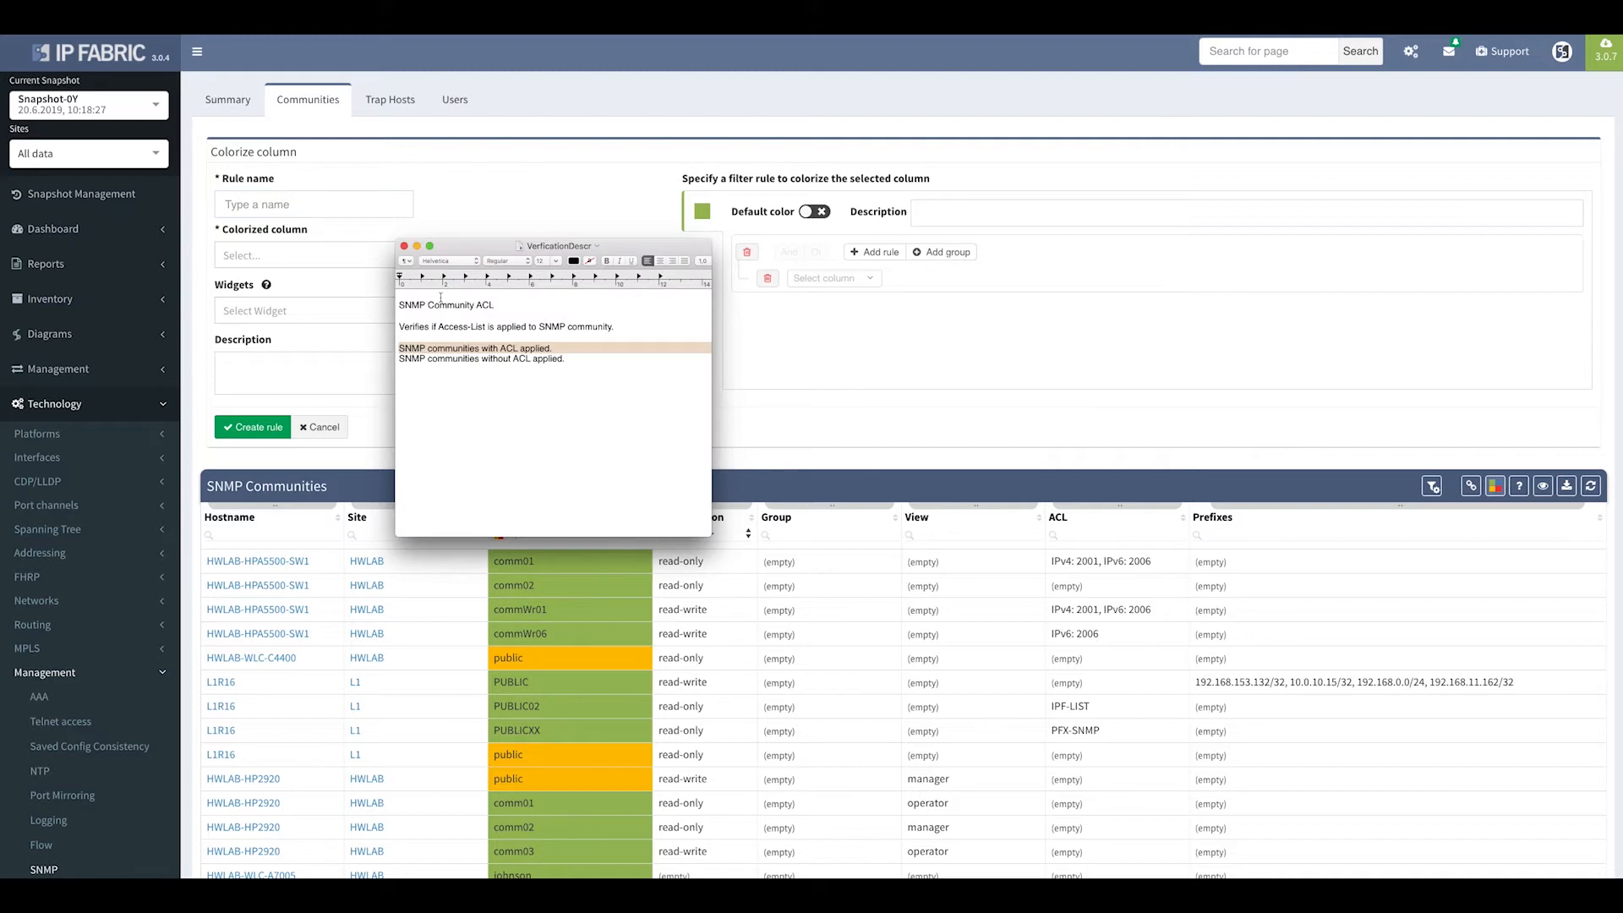
pyautogui.doubleClick(442, 301)
pyautogui.tripleClick(442, 301)
pyautogui.press('super+c')
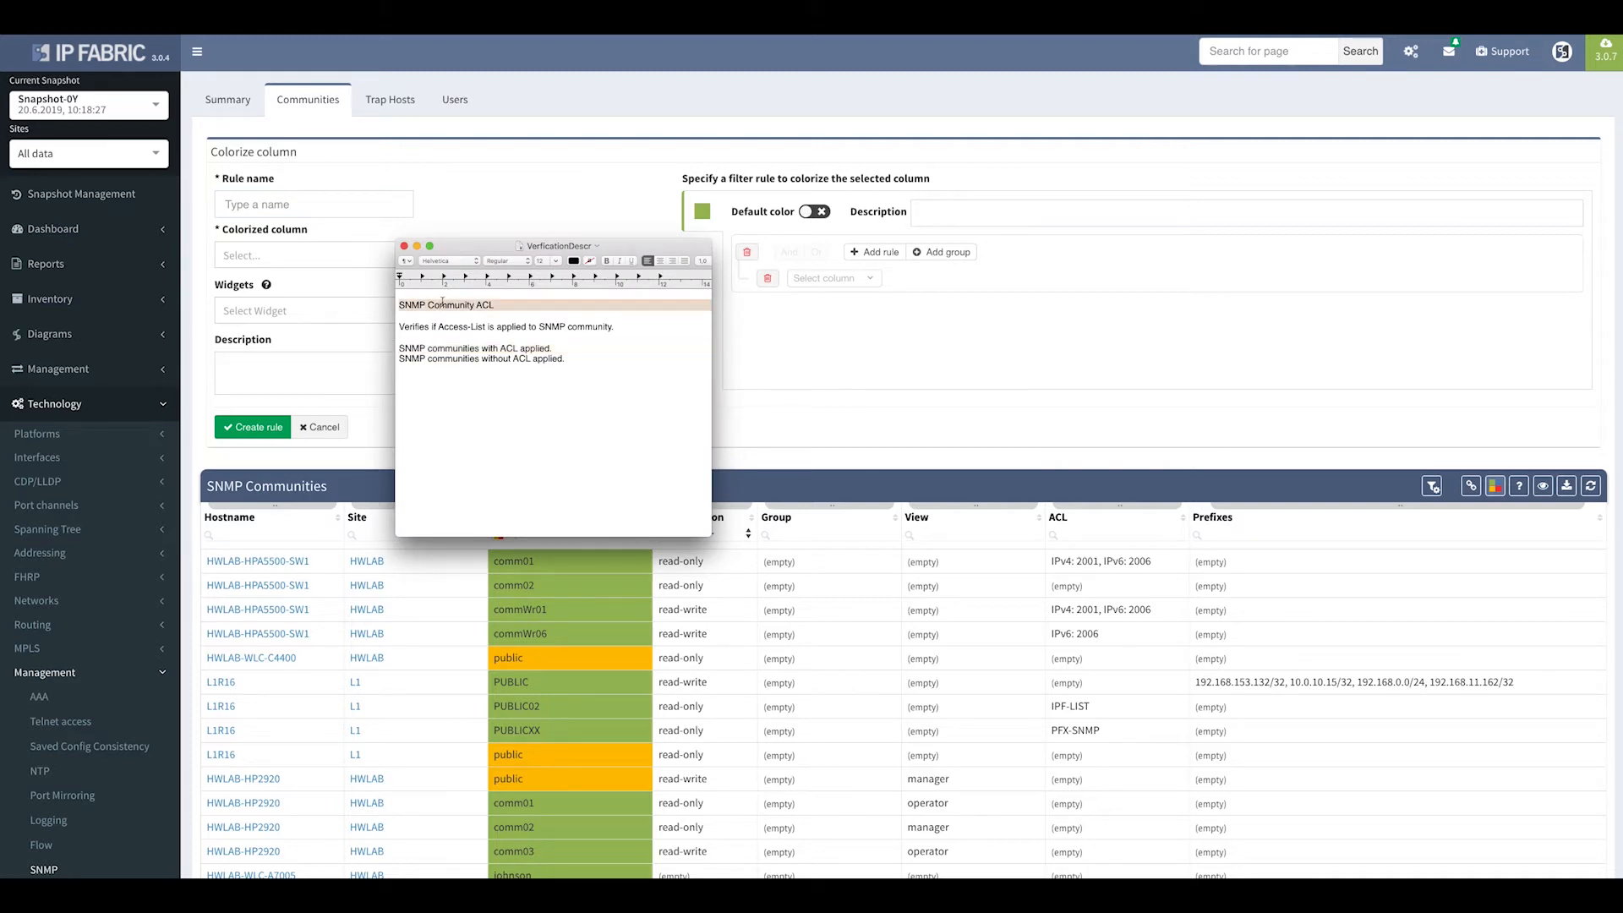
pyautogui.click(289, 203)
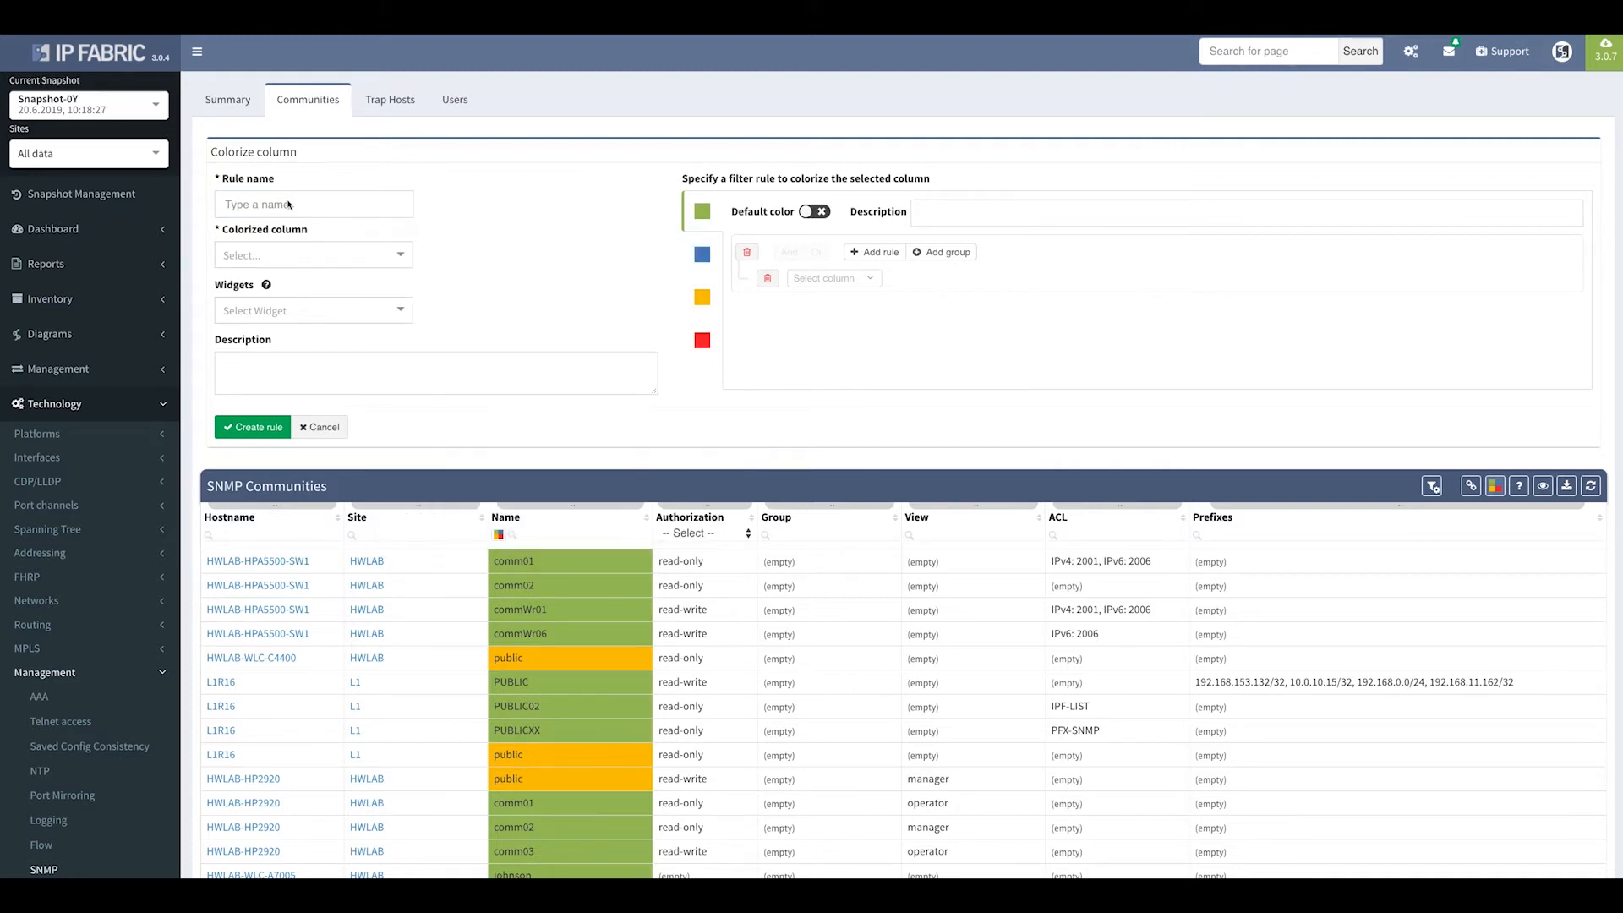
pyautogui.press('super+v')
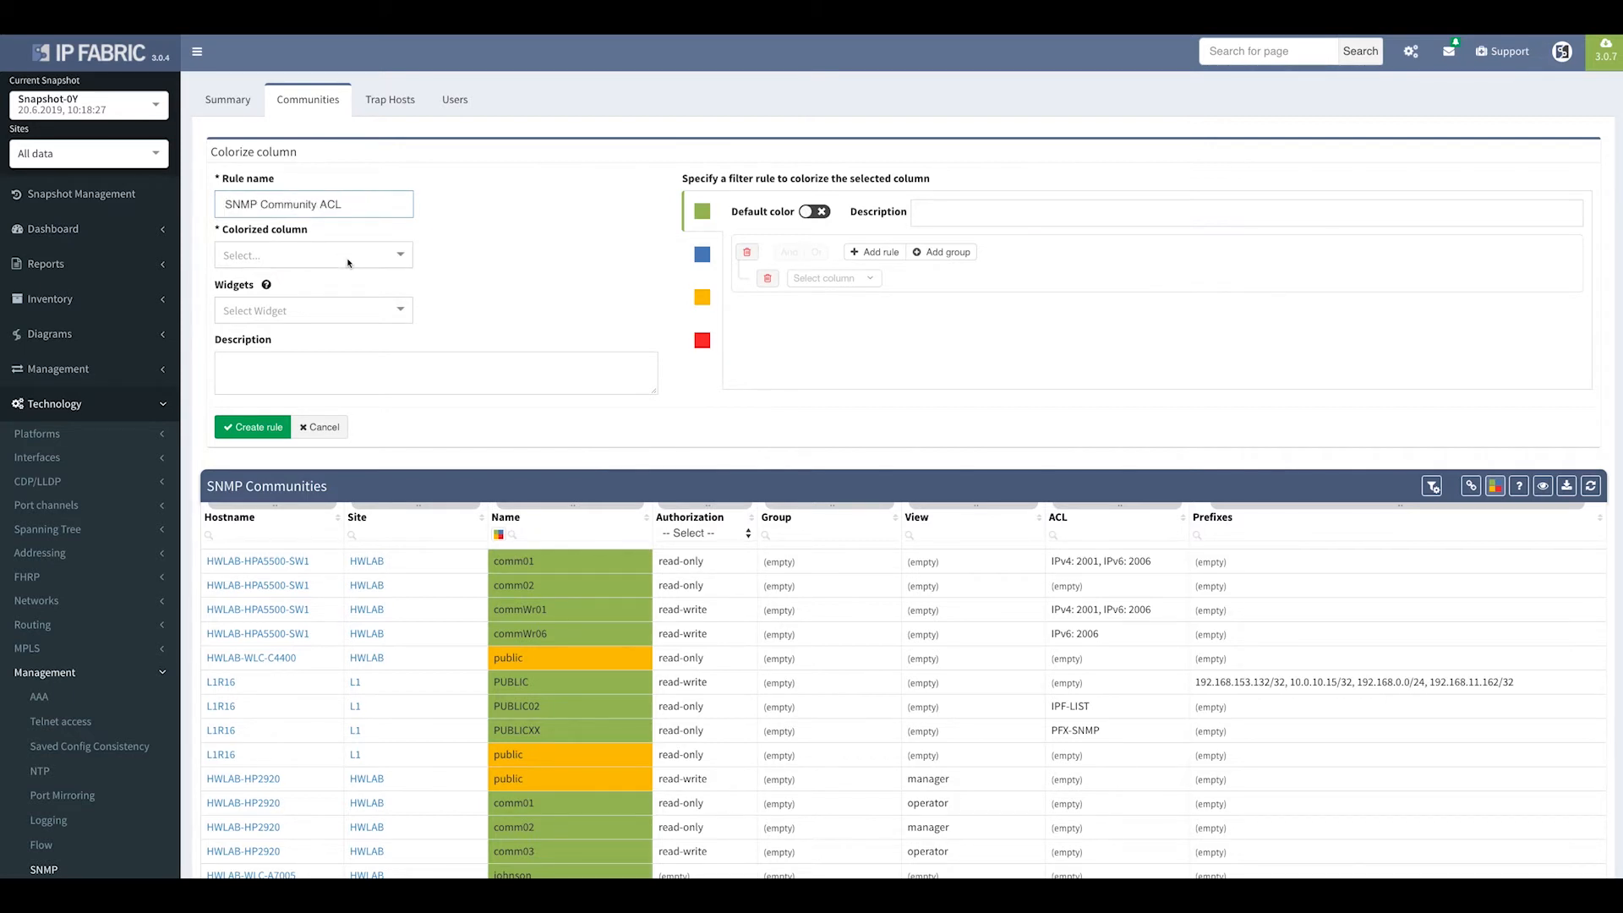
# Set the rule's colorized column to ACL and assign it to the Management Consistency widget.
pyautogui.click(347, 262)
pyautogui.click(271, 411)
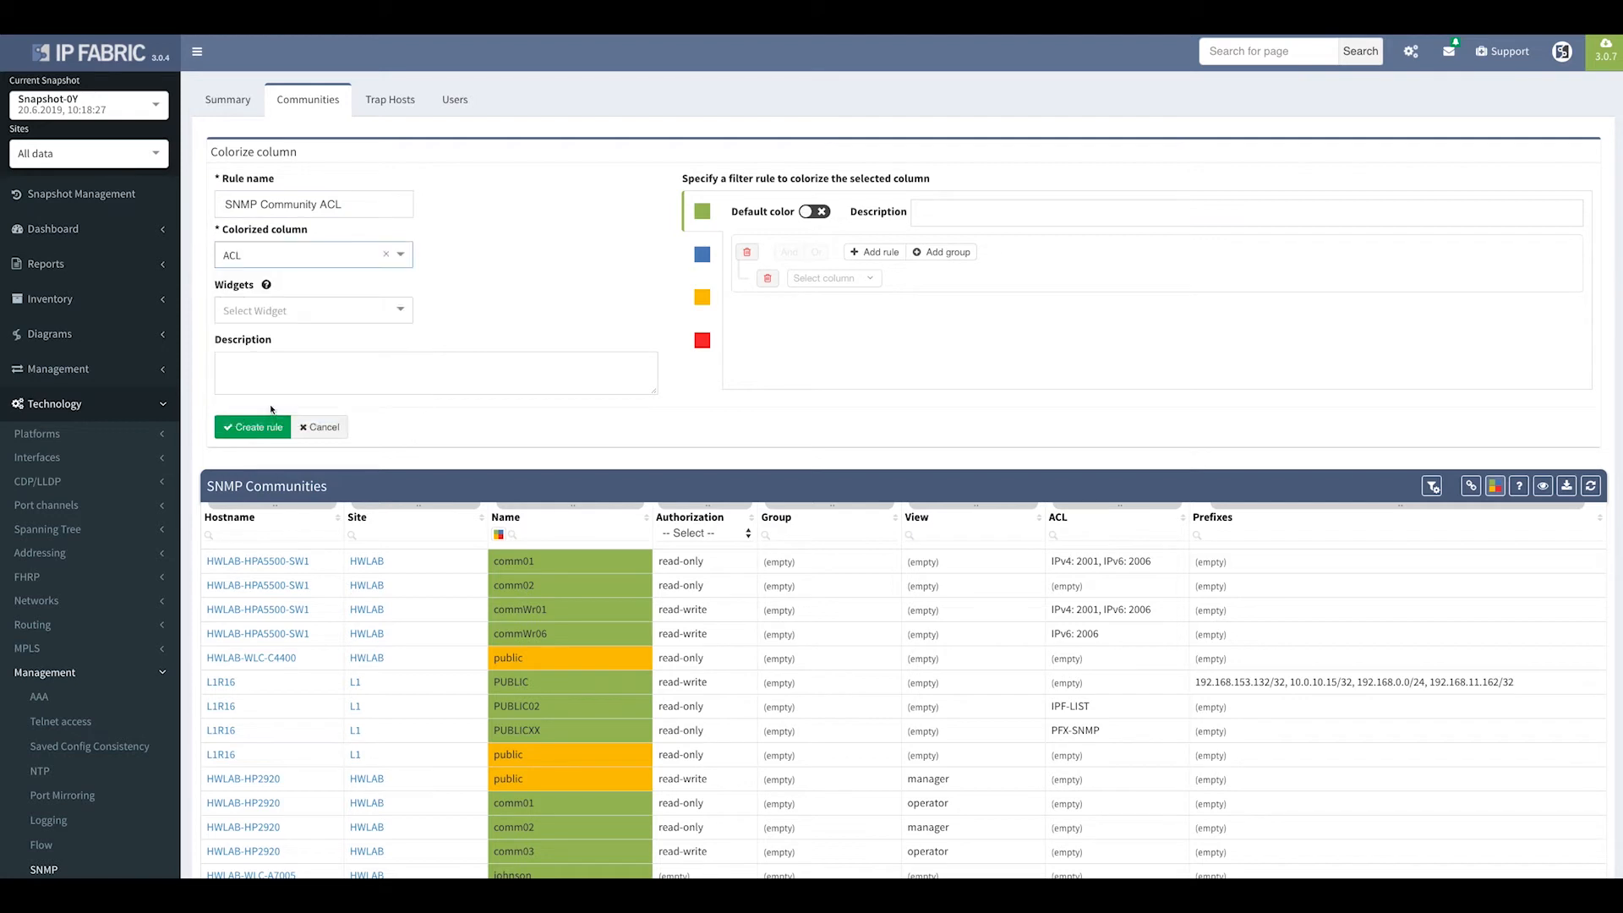
pyautogui.click(346, 309)
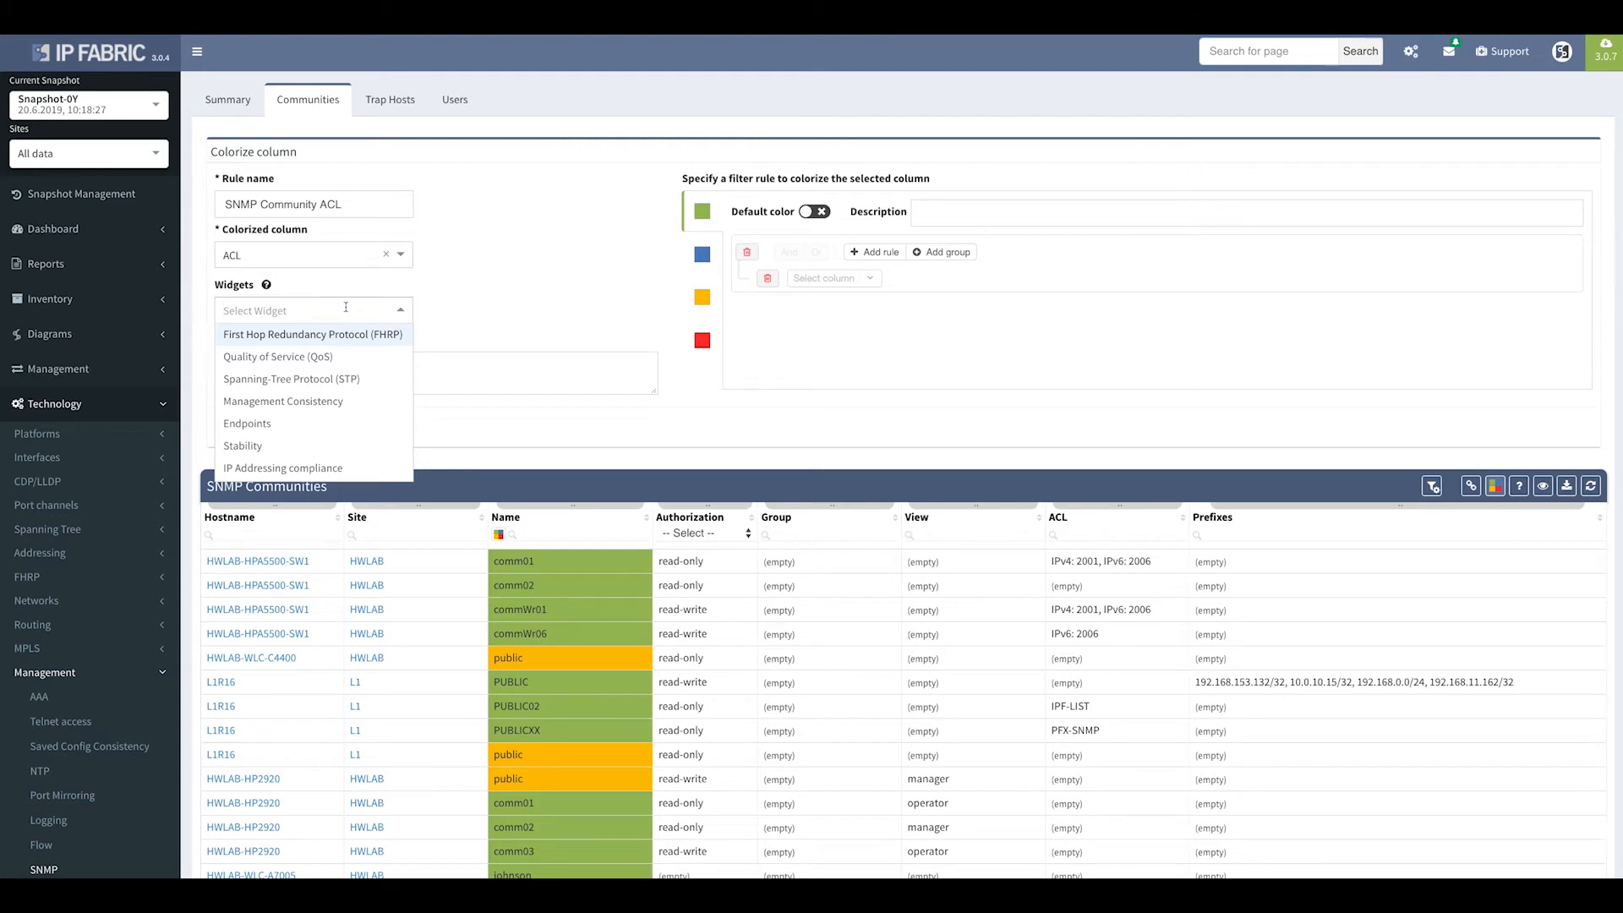
pyautogui.click(300, 402)
# Copy "Verifies if Access-List is applied to SNMP community." from the text editor notes into the rule's description.
pyautogui.click(356, 368)
pyautogui.press('super+Tab')
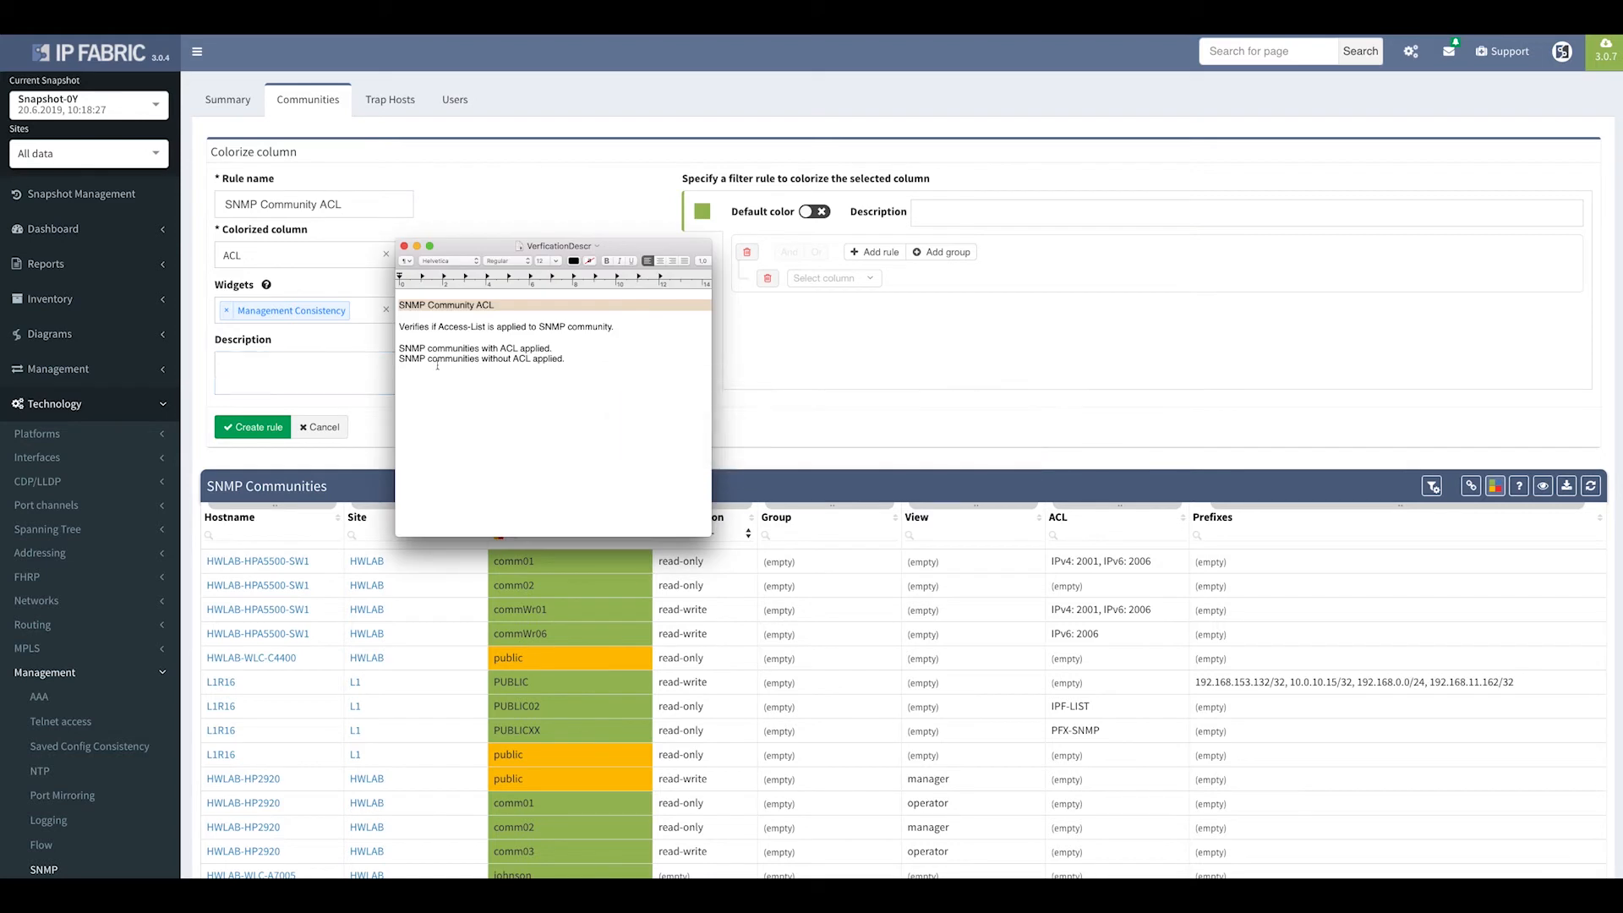
pyautogui.tripleClick(523, 325)
pyautogui.press('super+c')
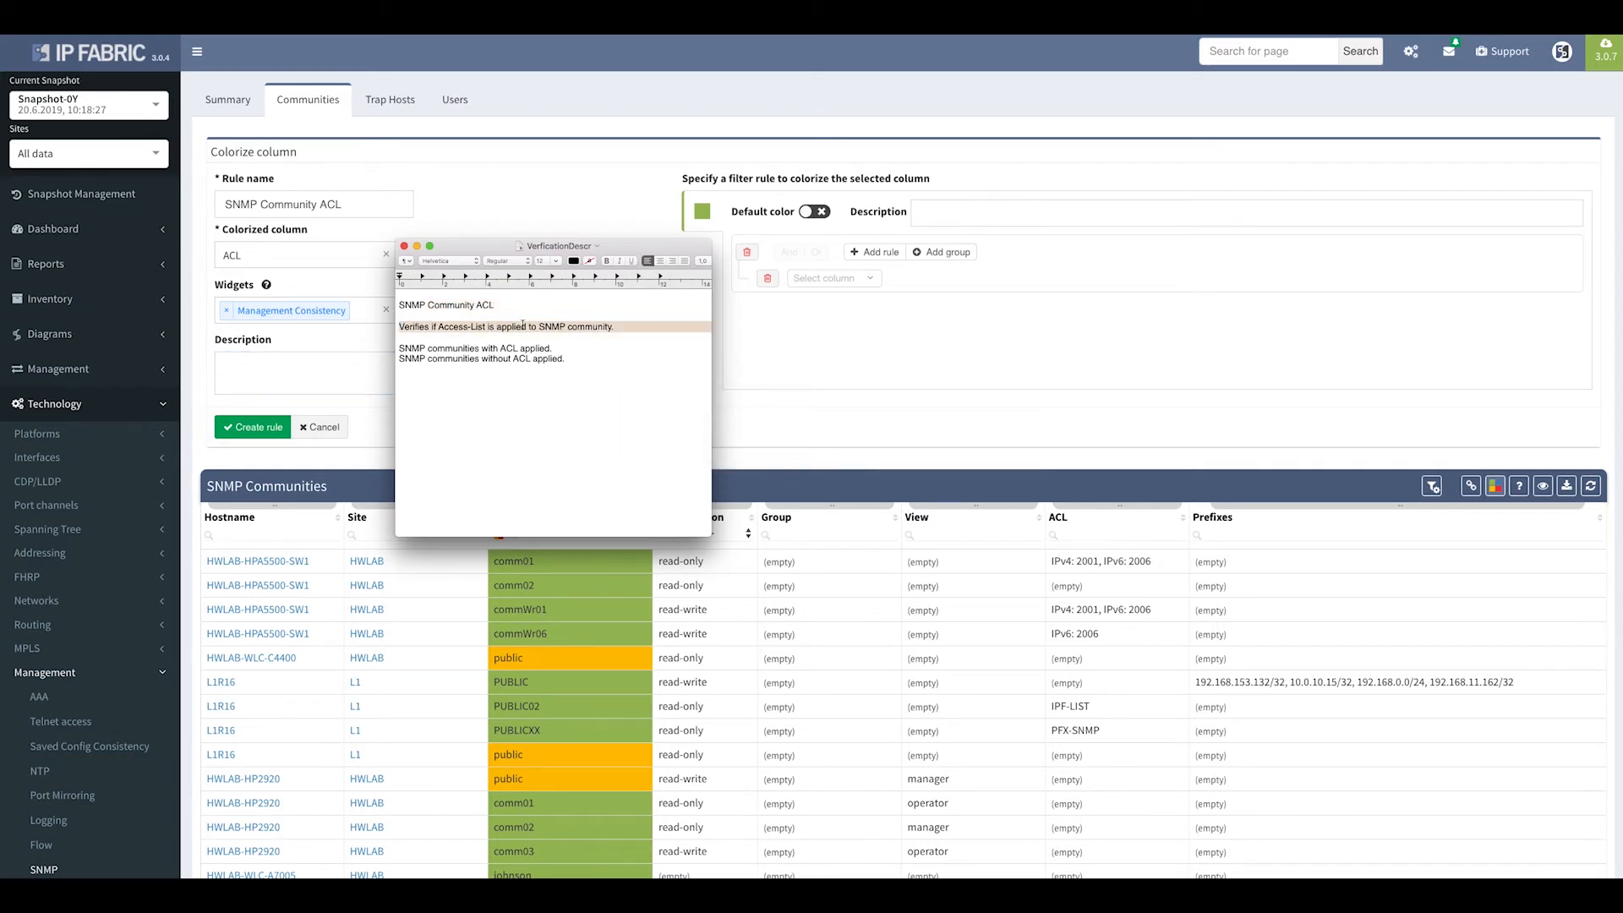
pyautogui.press('super+Tab')
pyautogui.press('super+v')
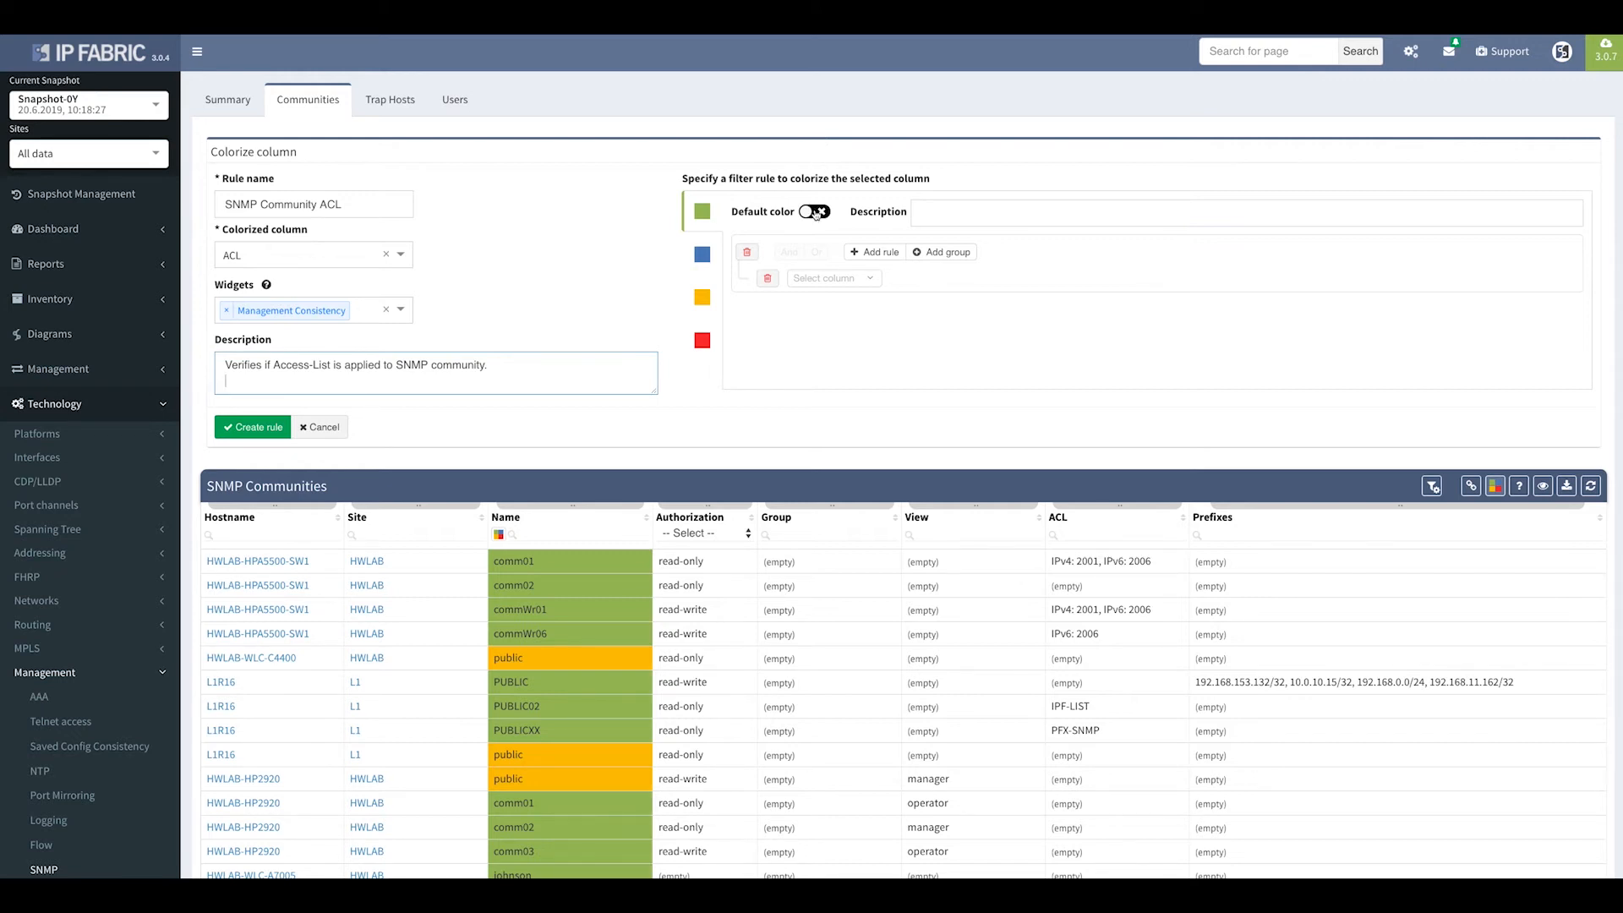
# Make green the default color and describe it as "SNMP communities with ACL applied.", copied from the text editor notes.
pyautogui.click(816, 213)
pyautogui.click(1000, 215)
pyautogui.press('super+Tab')
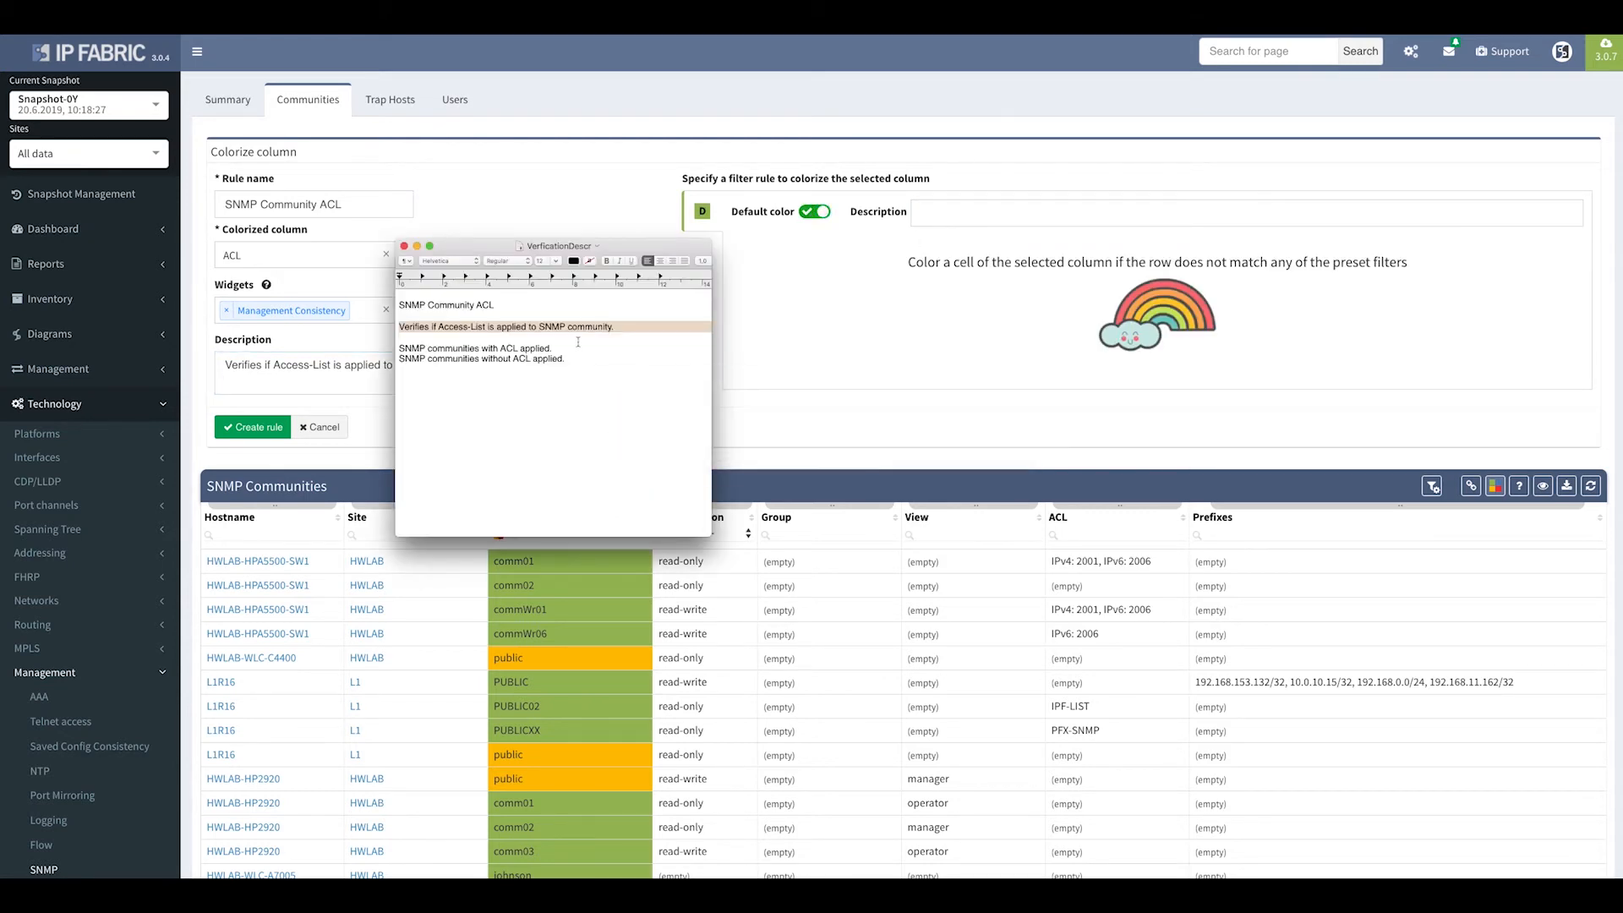
pyautogui.tripleClick(528, 348)
pyautogui.press('super+c')
pyautogui.click(996, 211)
pyautogui.press('super+v')
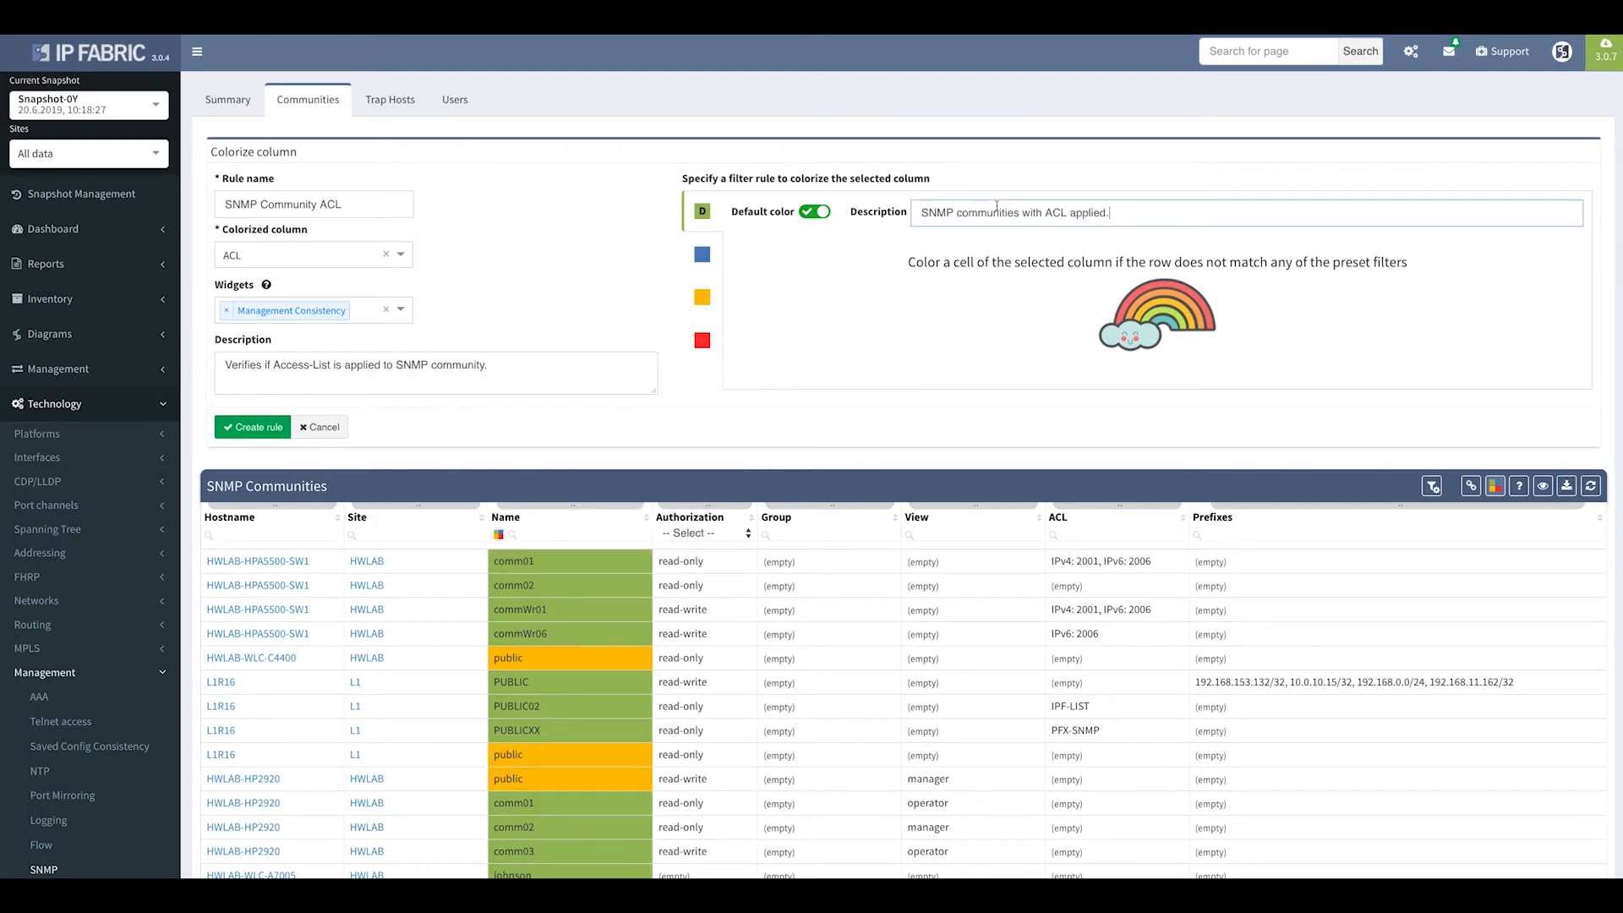
# Give the blue color the description "SNMP communities without ACL applied.".
pyautogui.click(701, 255)
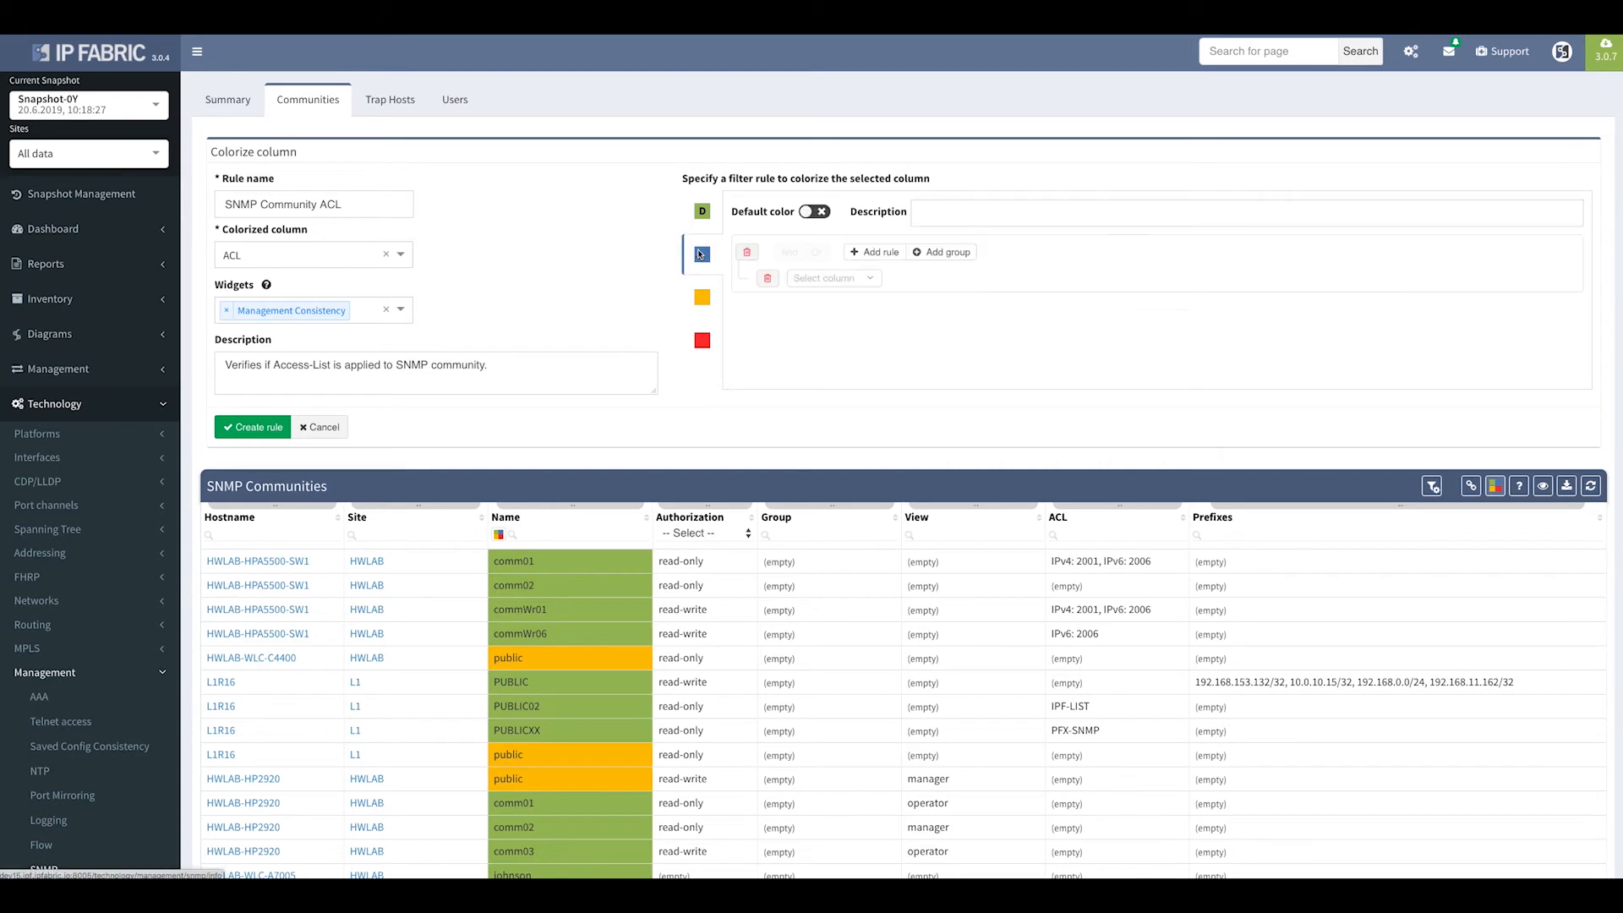
pyautogui.click(966, 212)
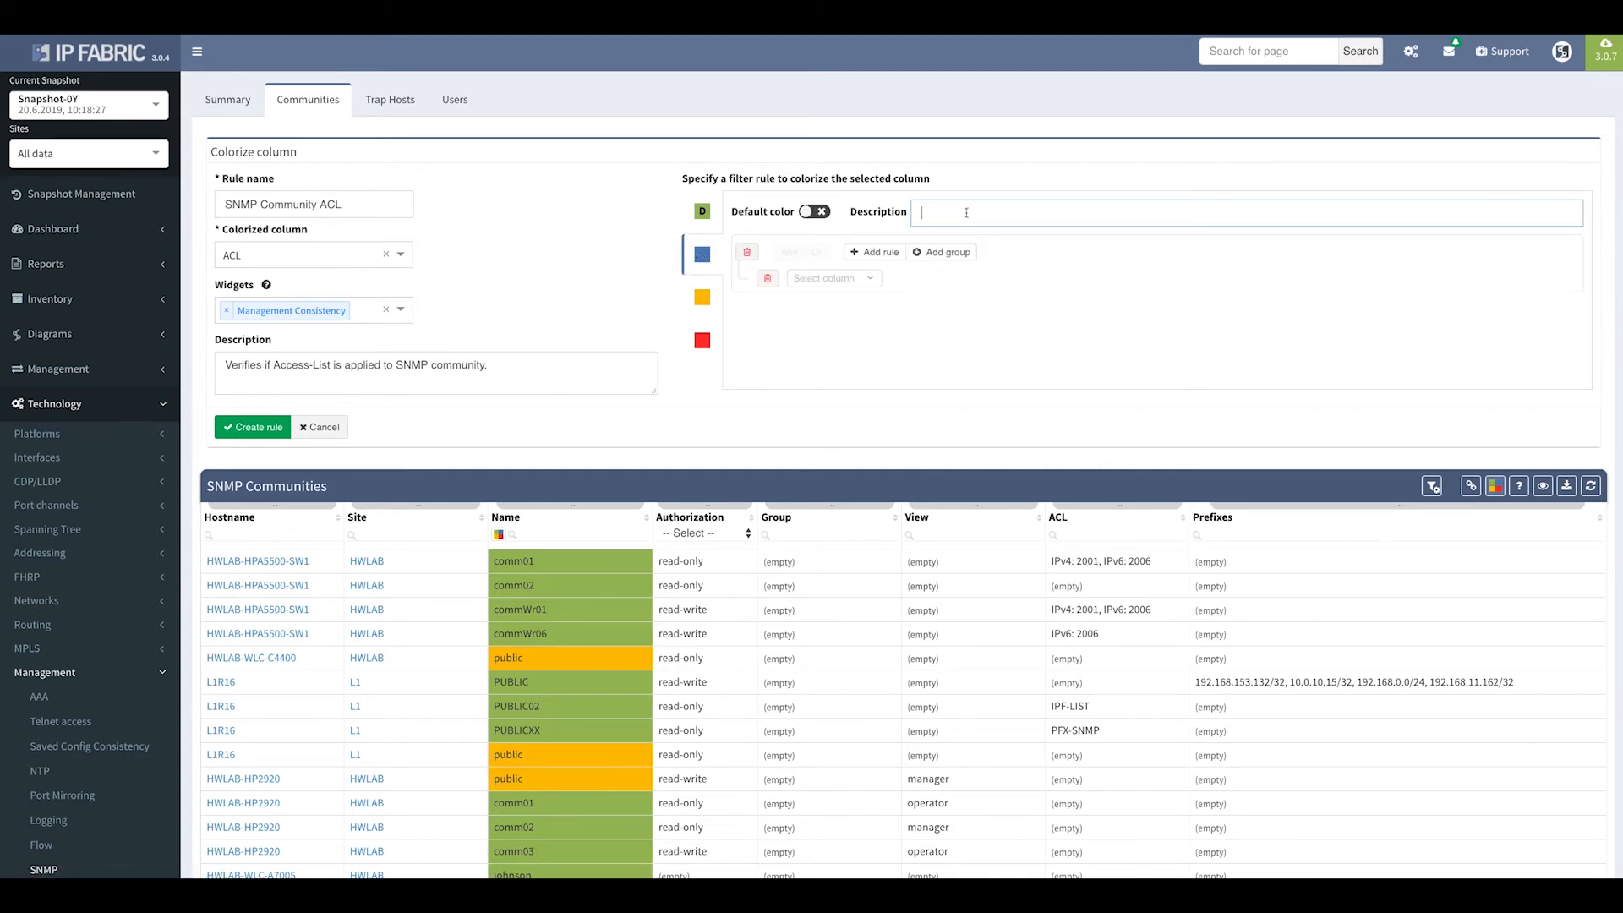
pyautogui.press('super+v')
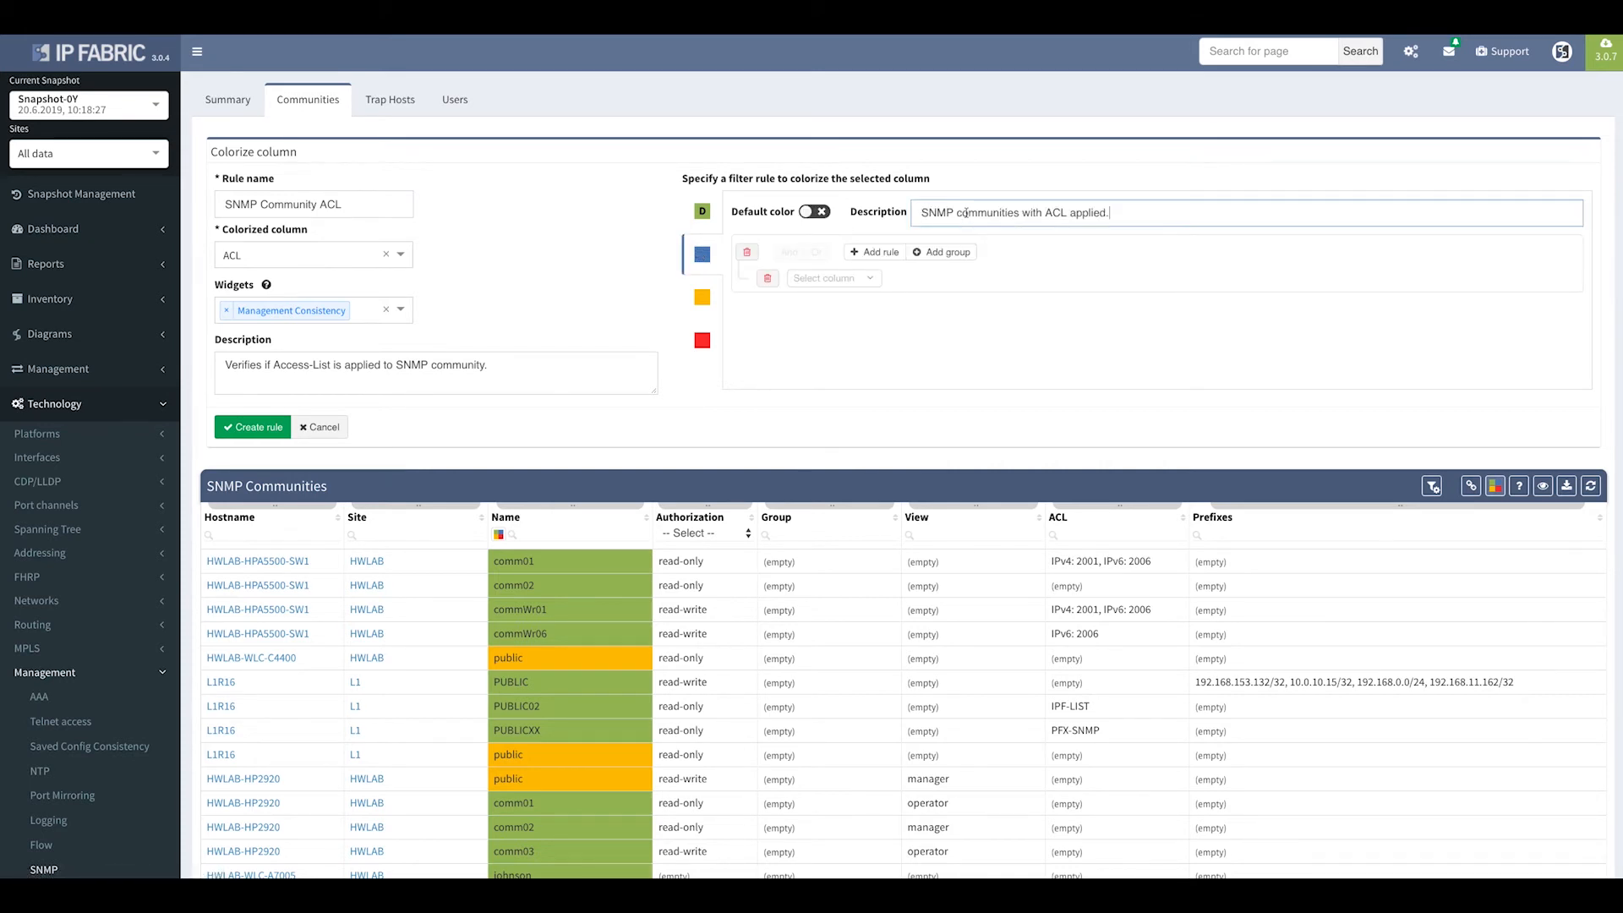
pyautogui.click(1041, 212)
pyautogui.write('out')
# Set the blue color's filter rule to match rows where ACL is empty.
pyautogui.click(852, 279)
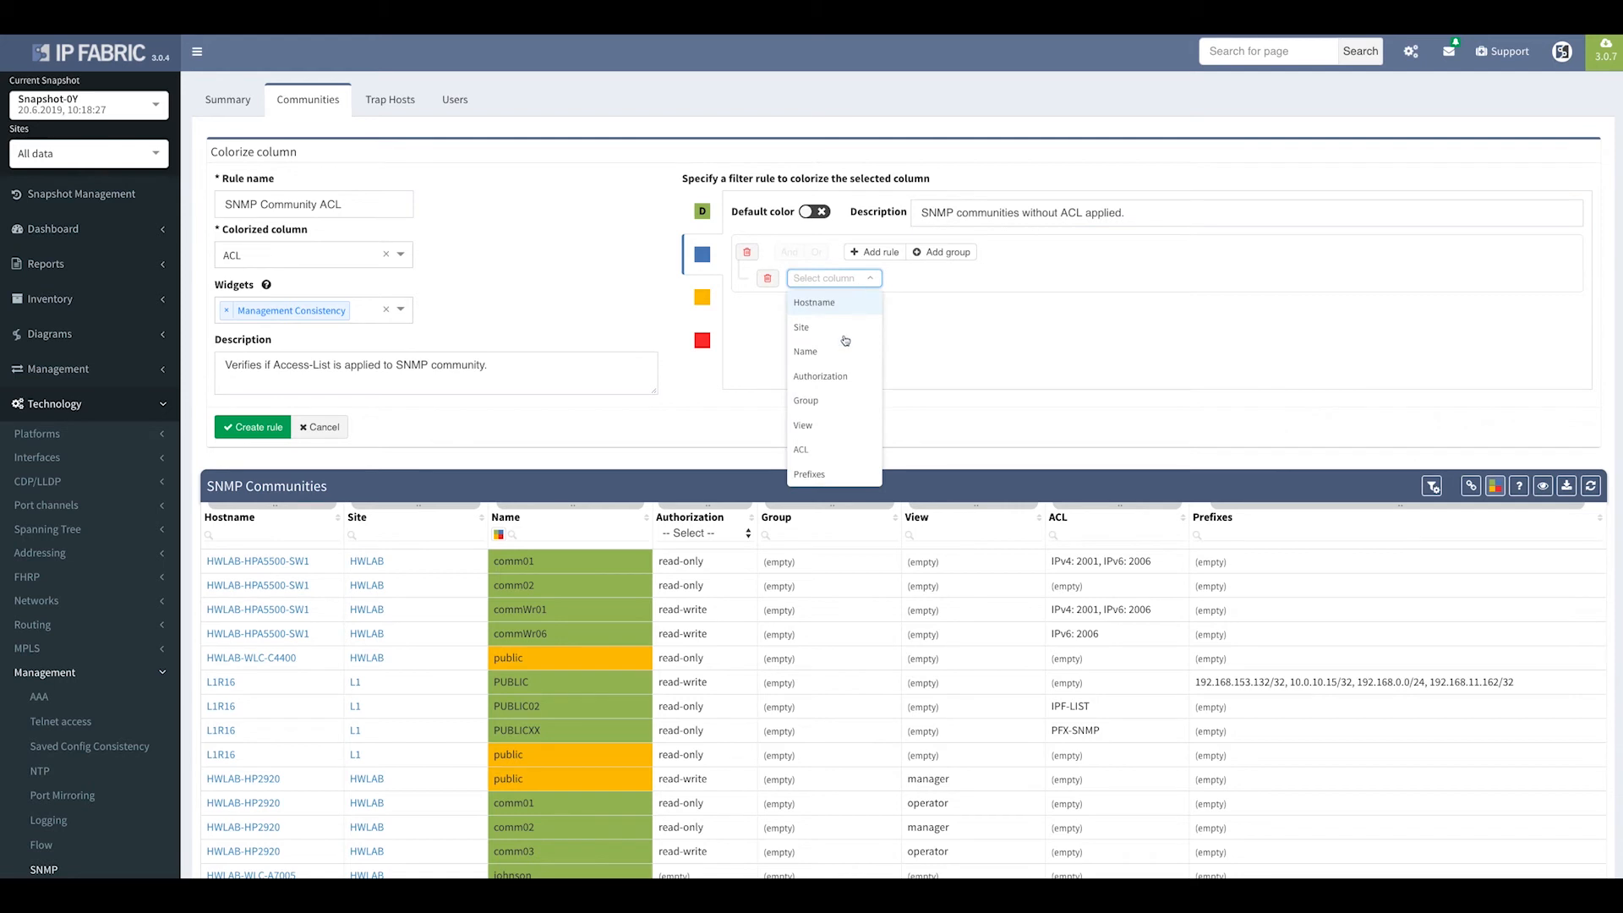
pyautogui.click(816, 450)
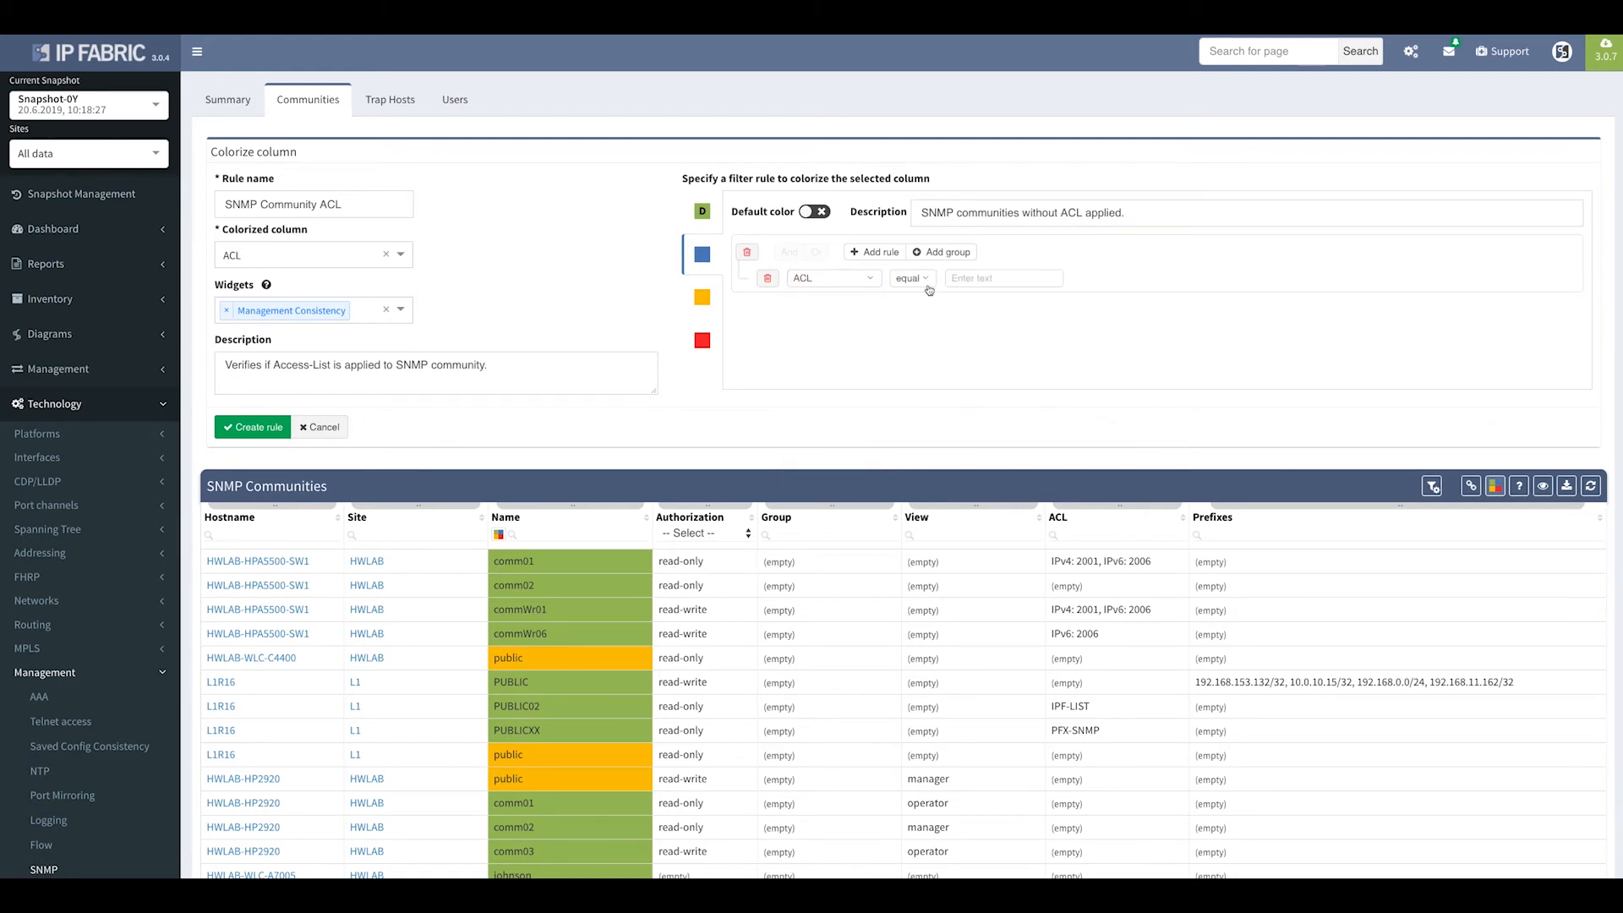
pyautogui.click(927, 279)
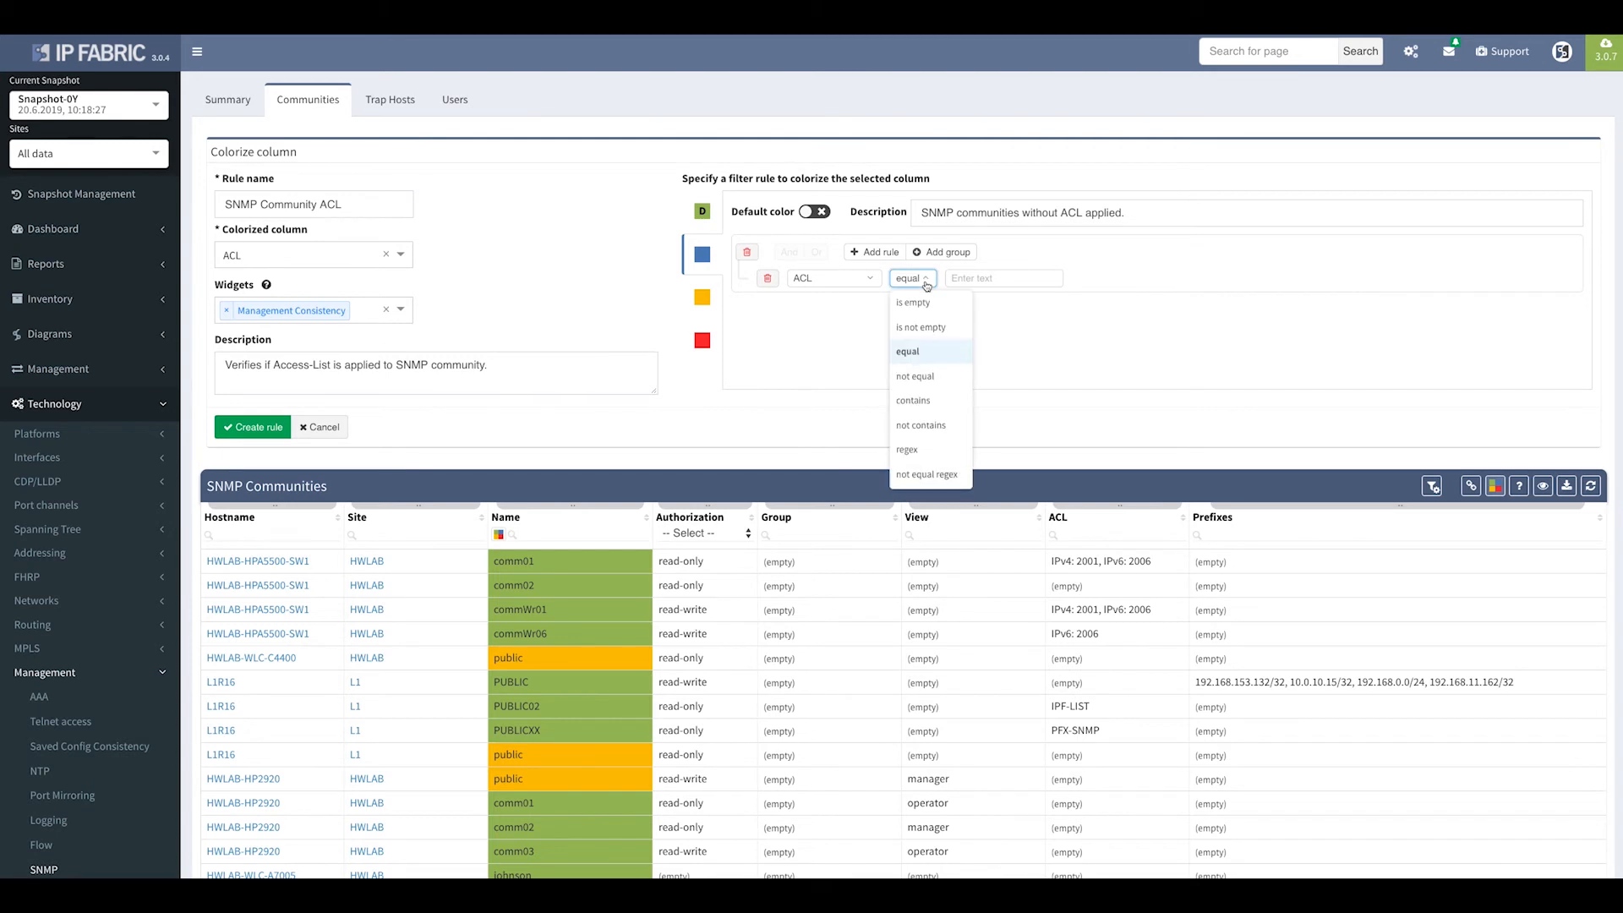
pyautogui.click(912, 303)
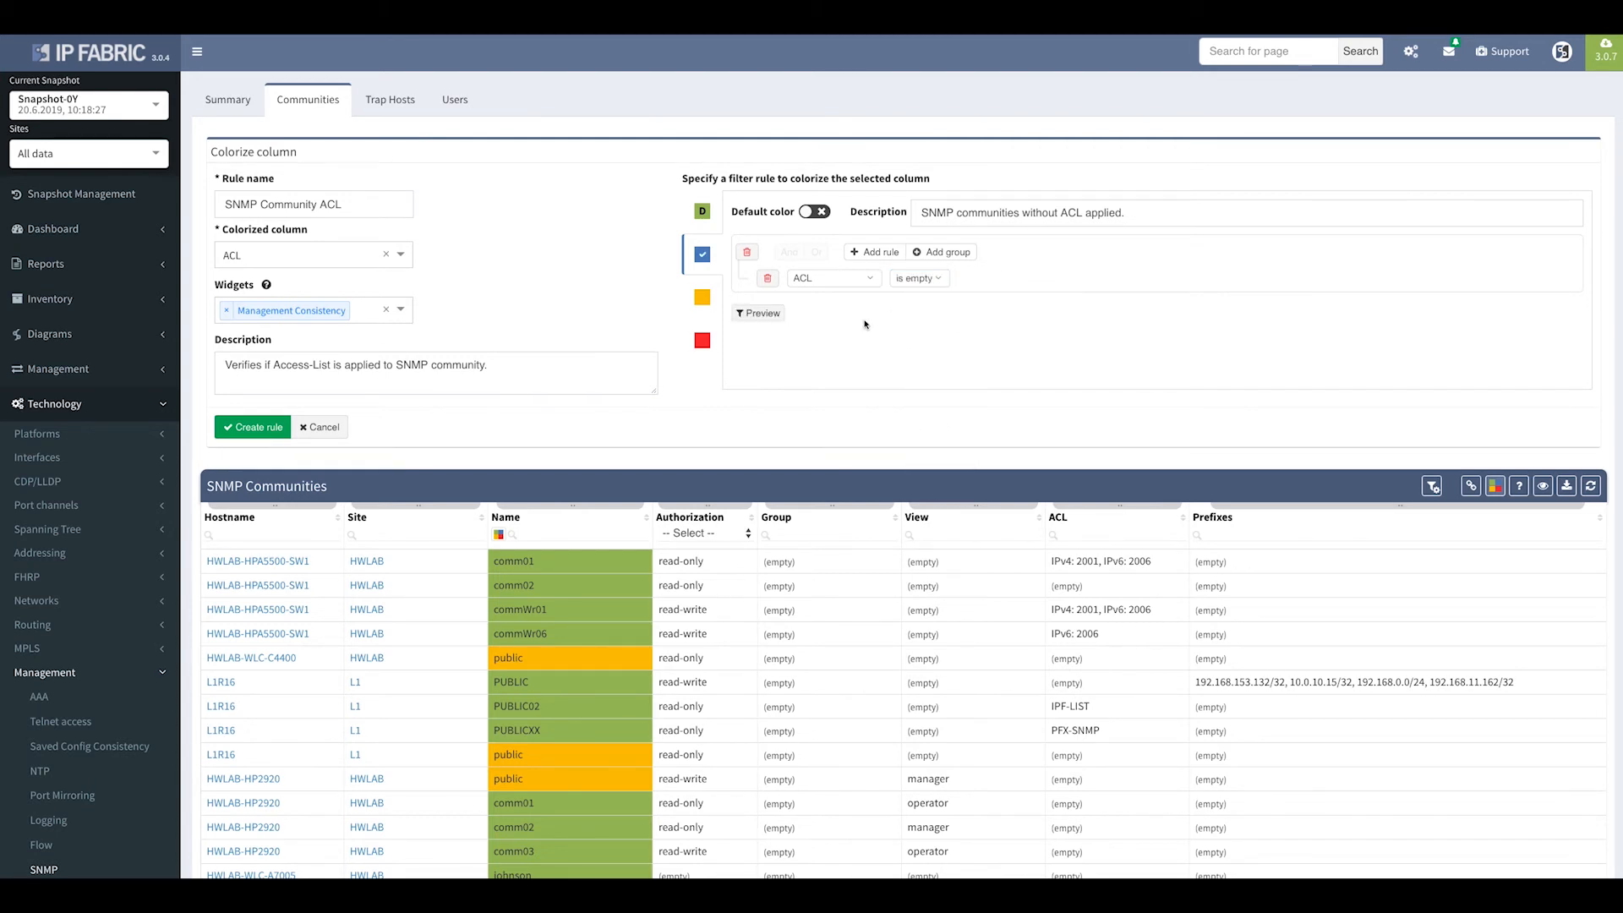
# Preview the blue filter on the SNMP Communities table and create the rule.
pyautogui.click(761, 318)
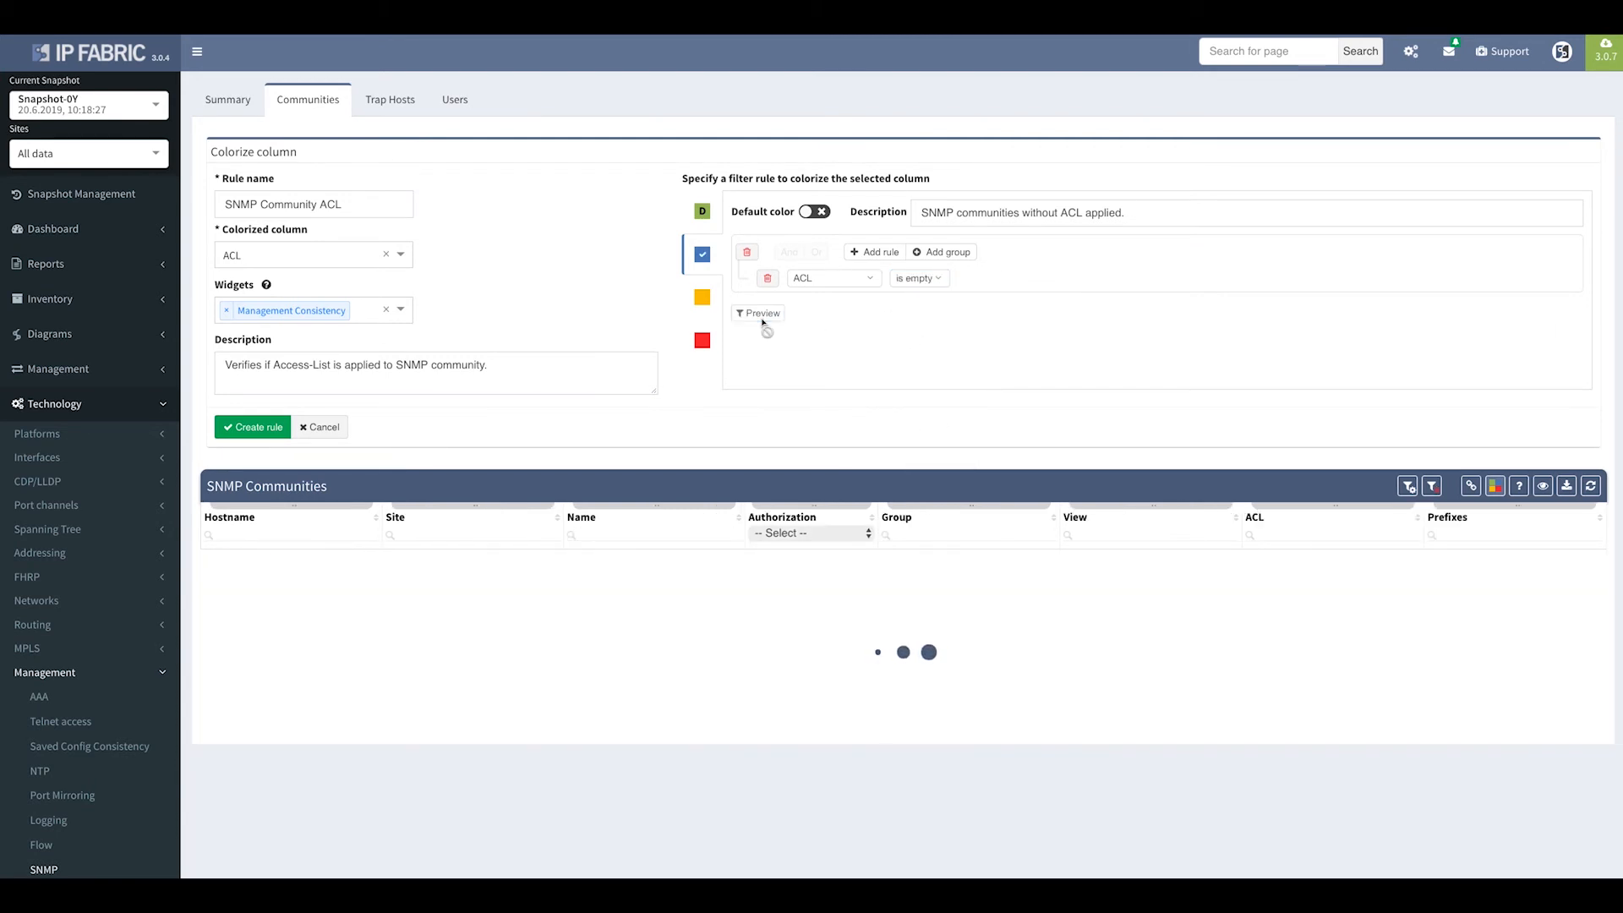
pyautogui.scroll(-3, 1012, 348)
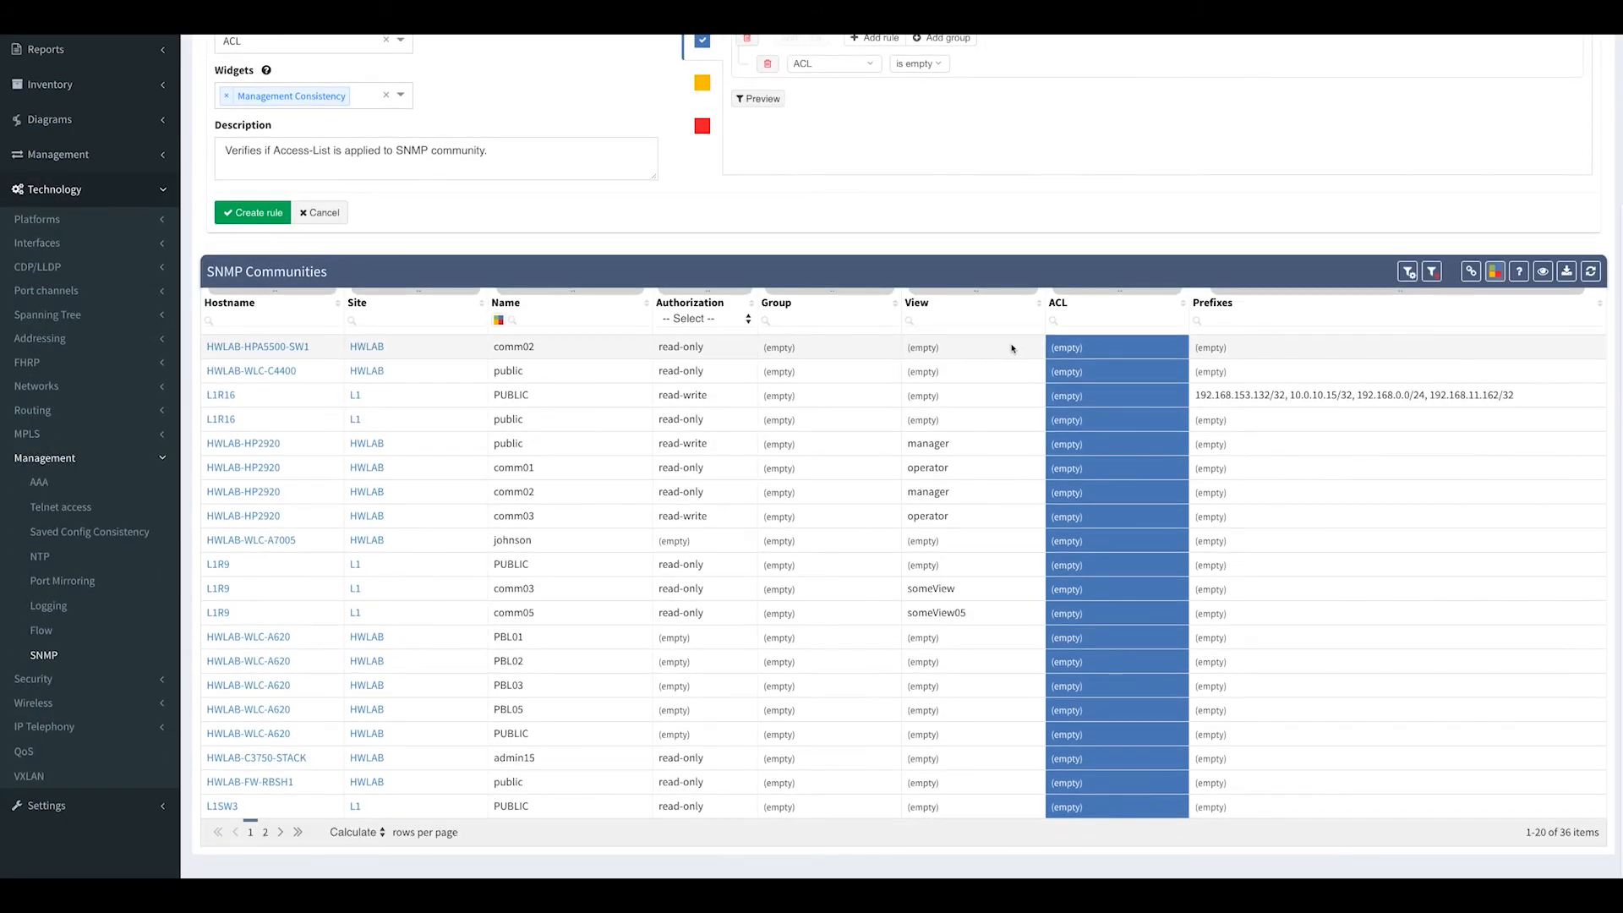
pyautogui.scroll(3, 1012, 348)
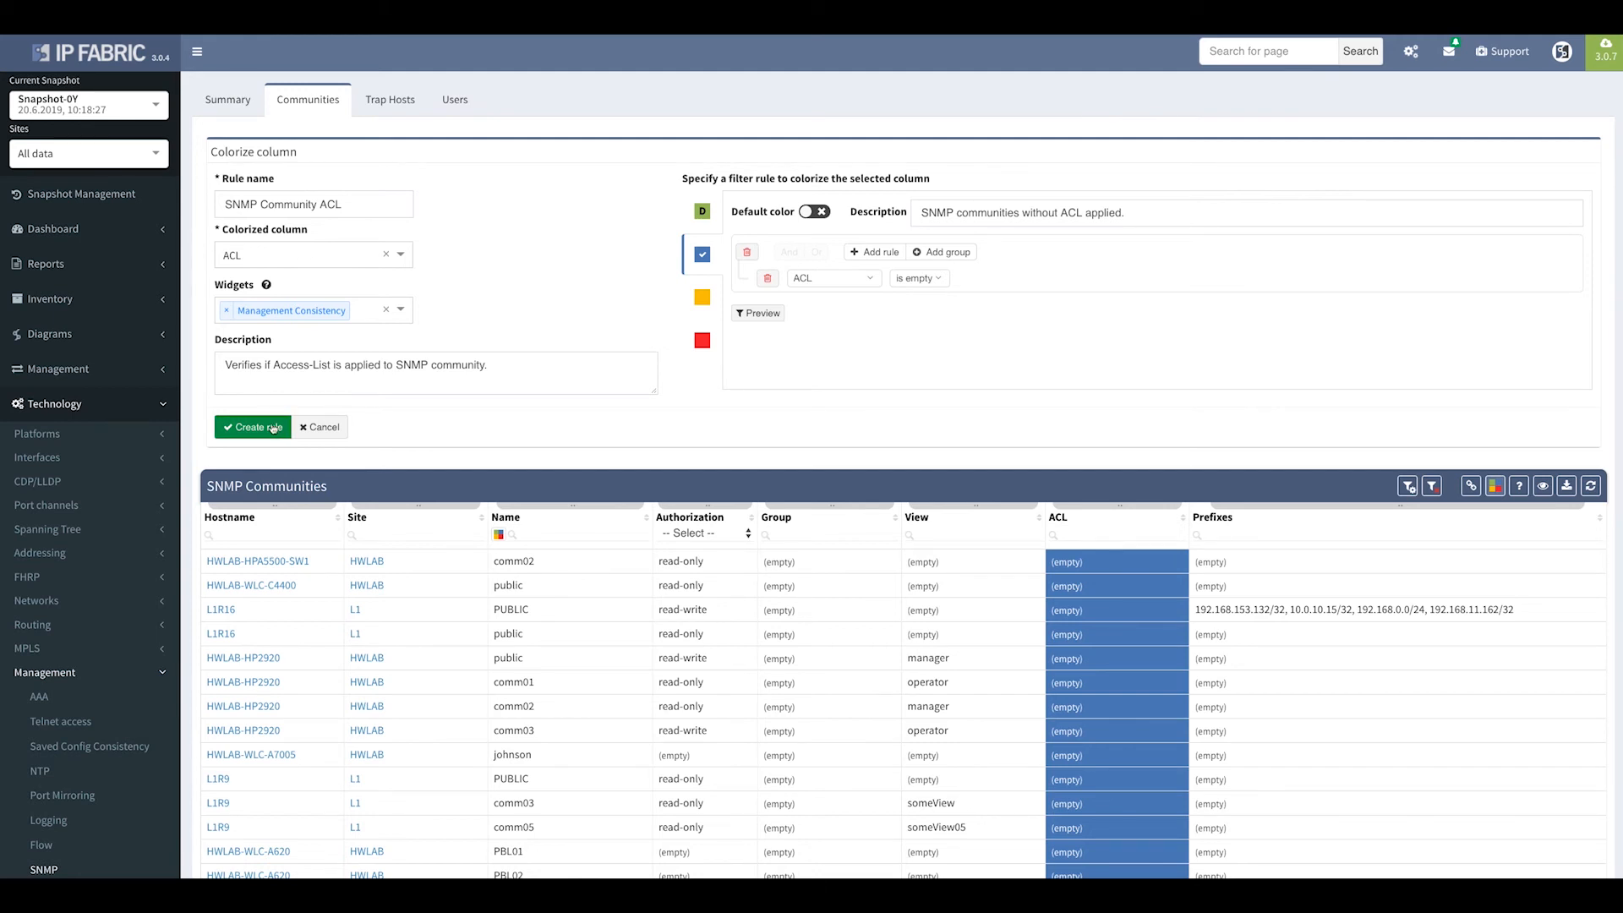
pyautogui.click(273, 427)
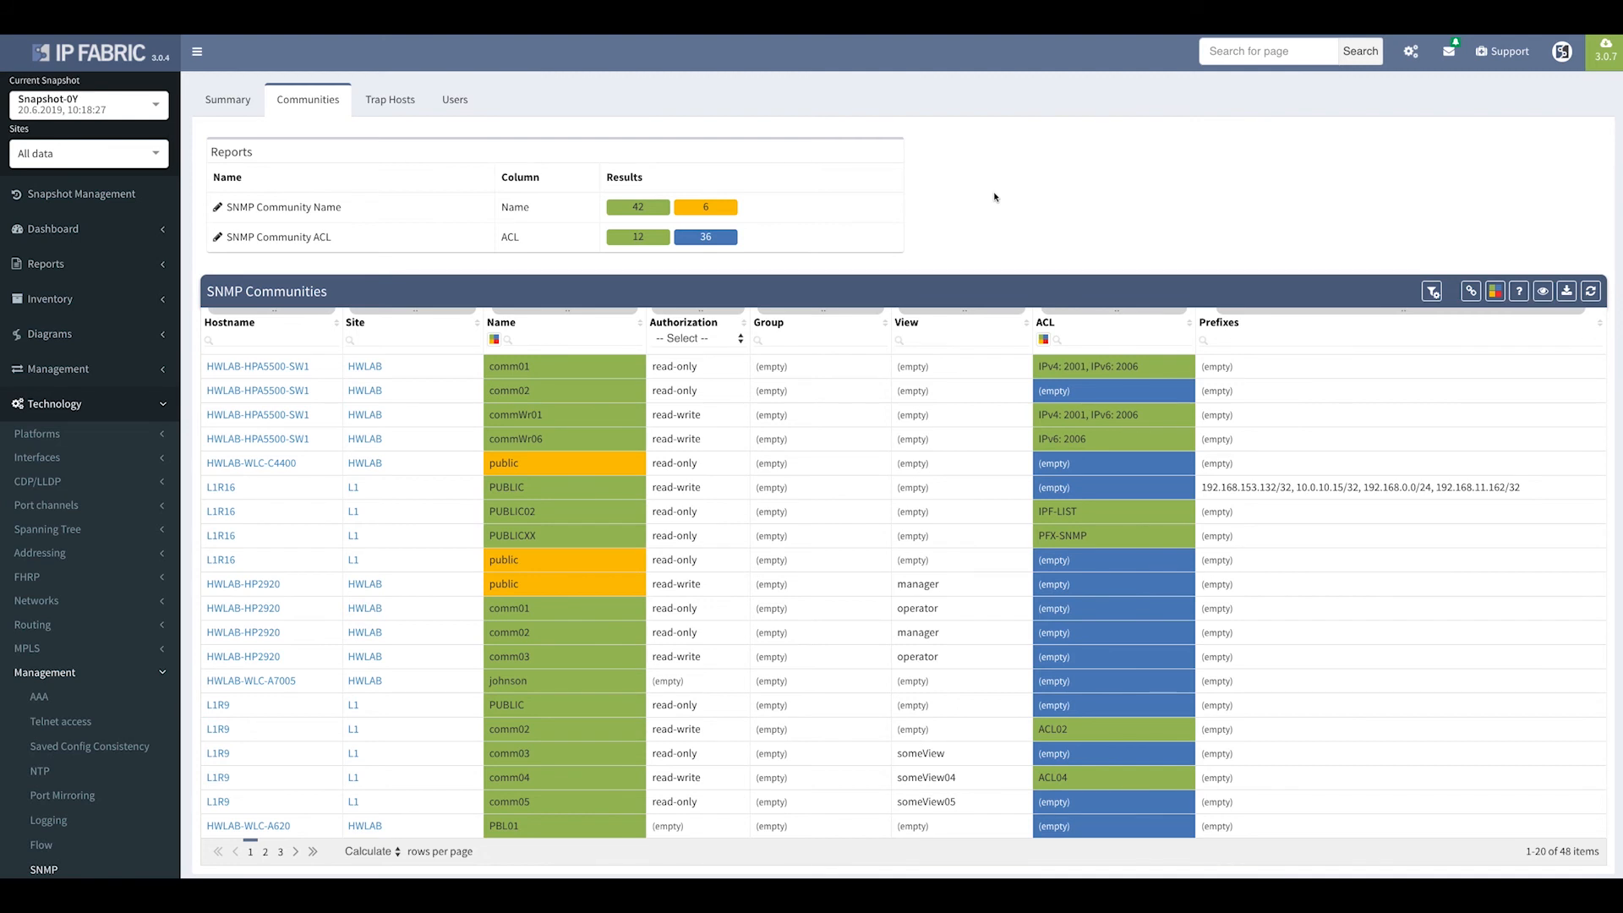
# Return to the dashboard overview and search the page for "snmp" to check the new report's widget entry.
pyautogui.click(67, 234)
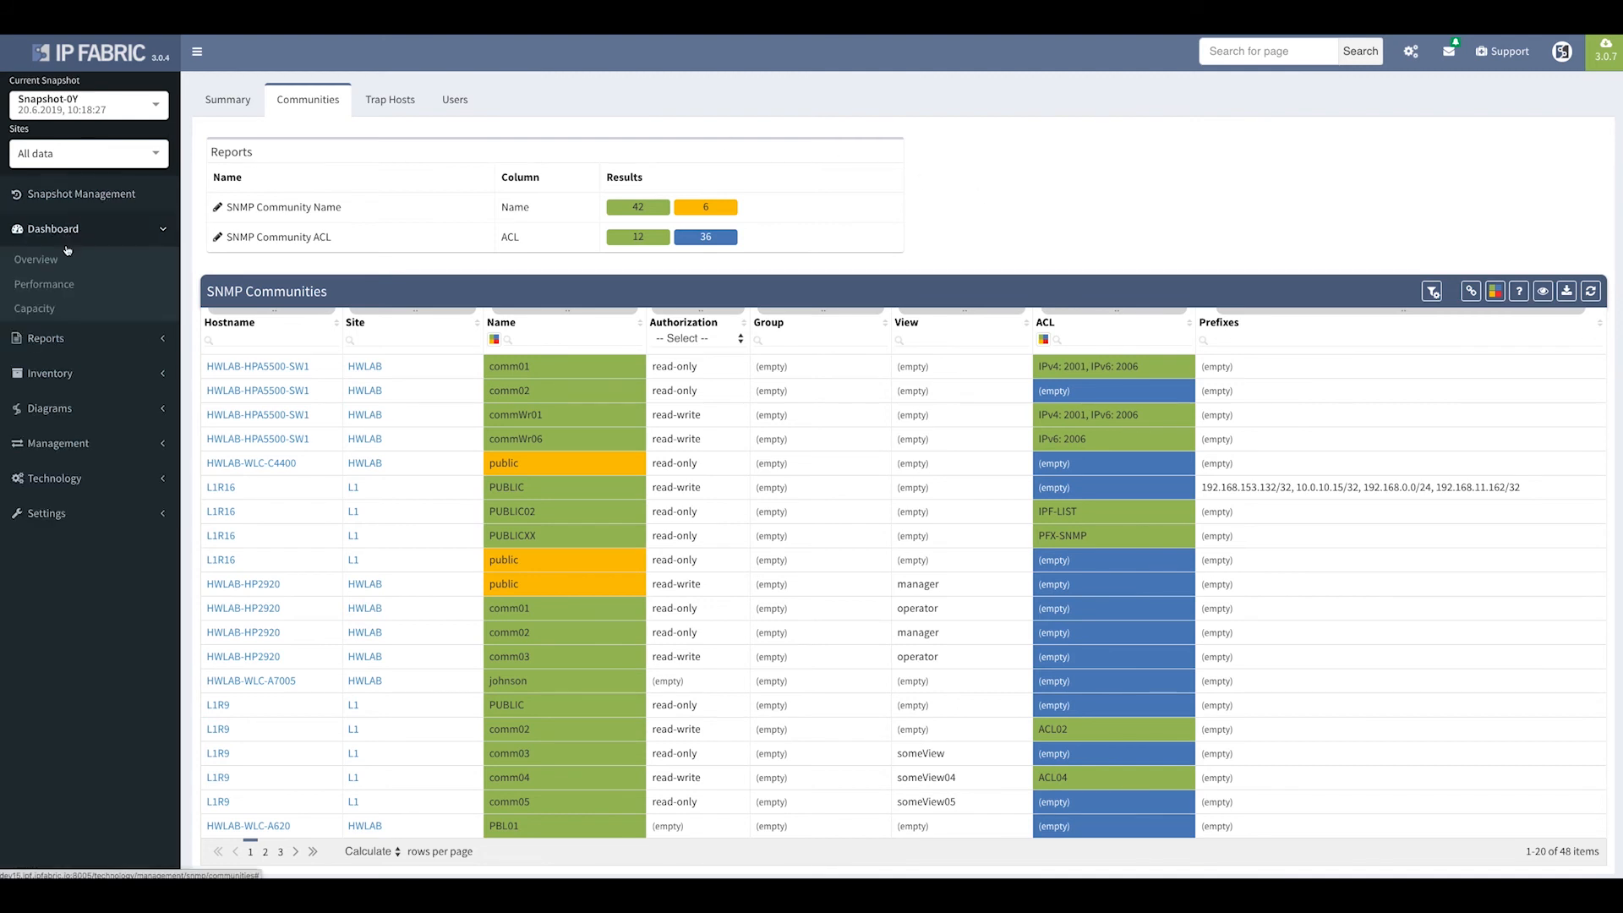
pyautogui.click(58, 266)
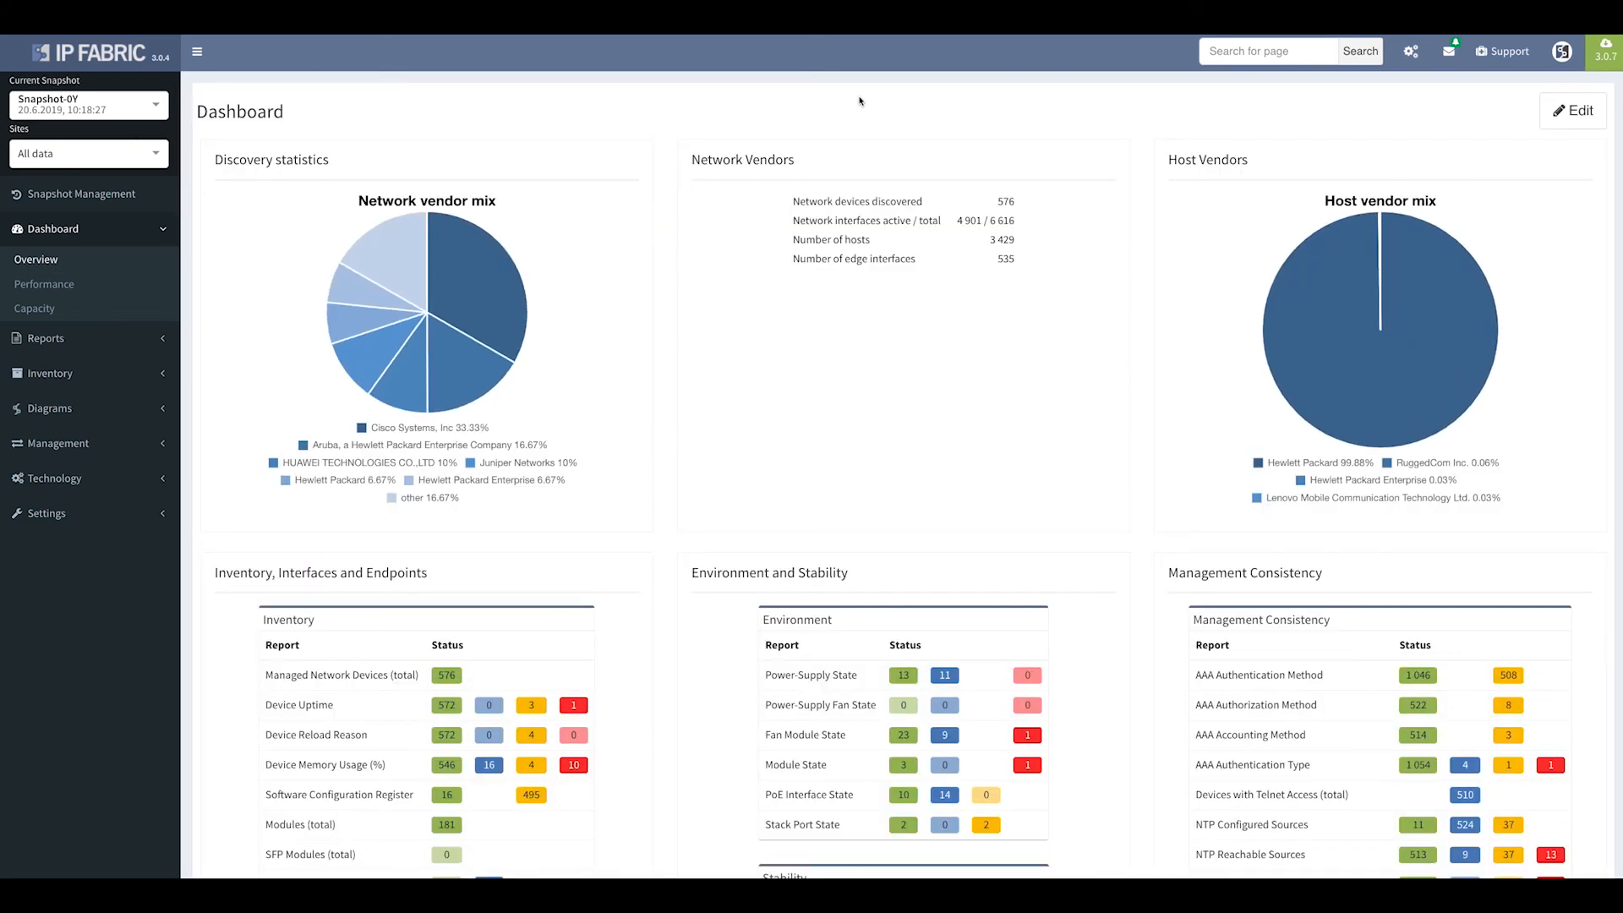
pyautogui.hotkey('ctrl', 'f')
pyautogui.write('snmp')
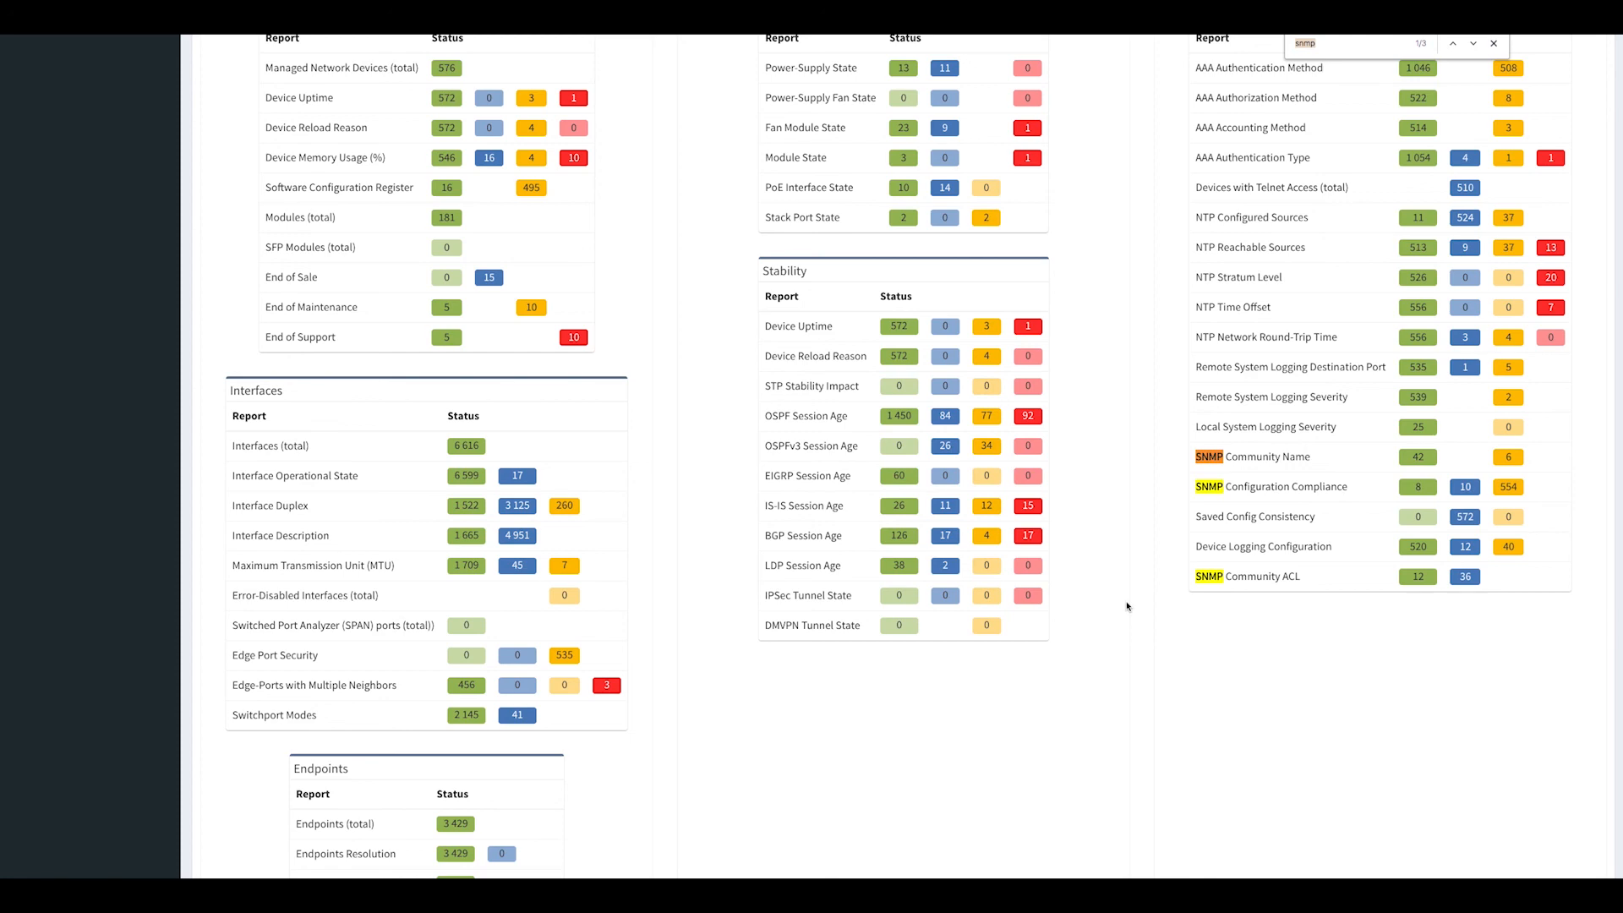
pyautogui.scroll(7, 1126, 606)
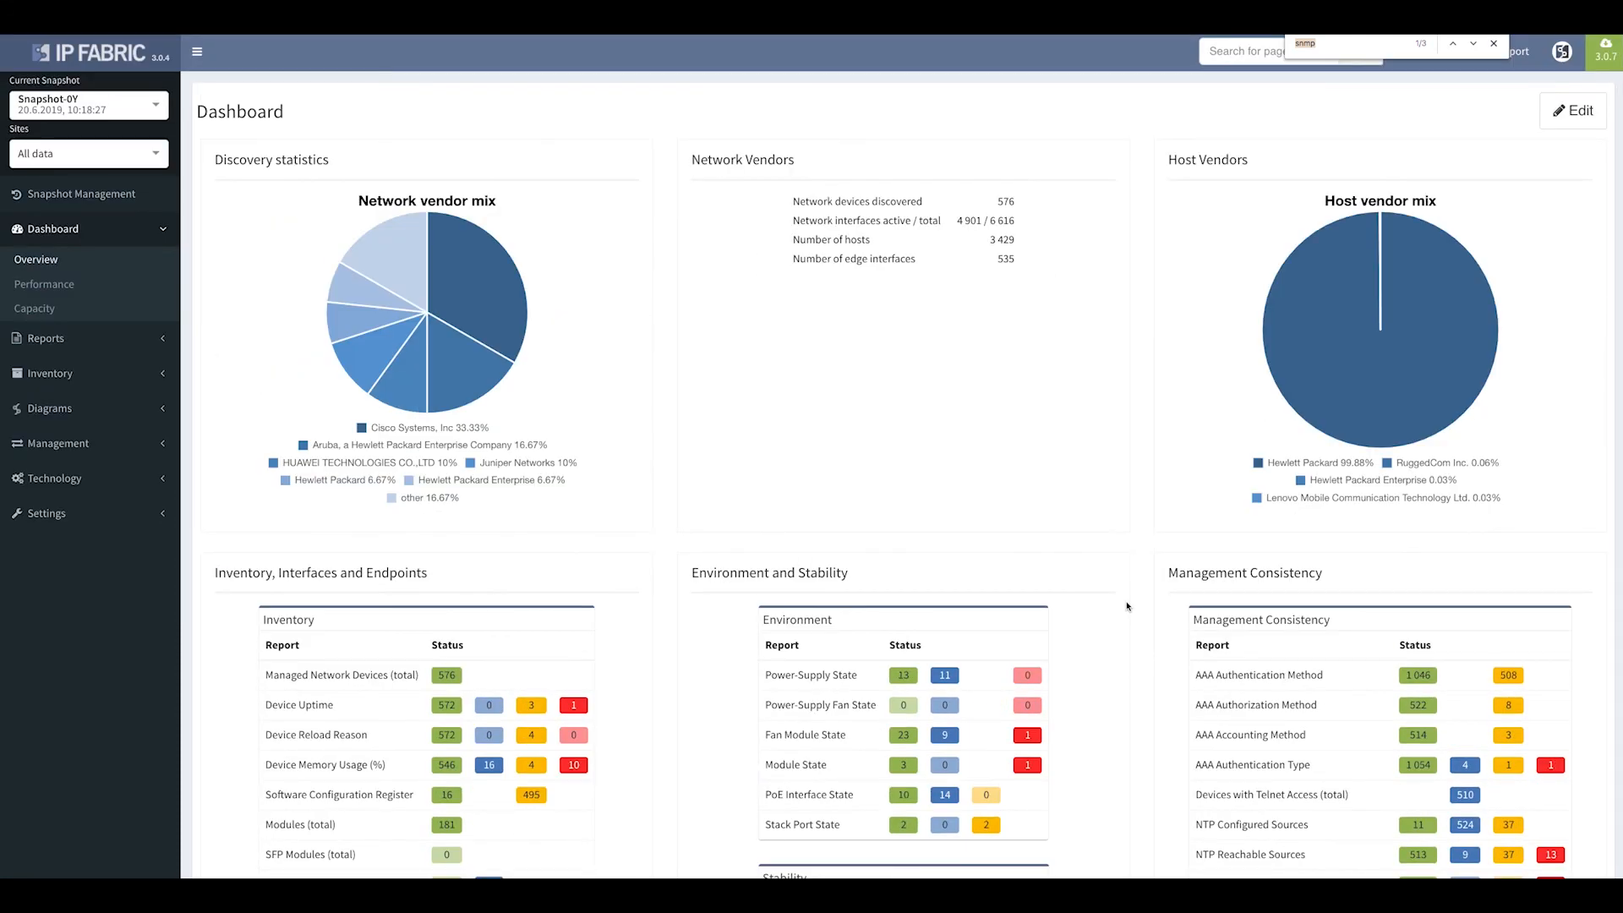